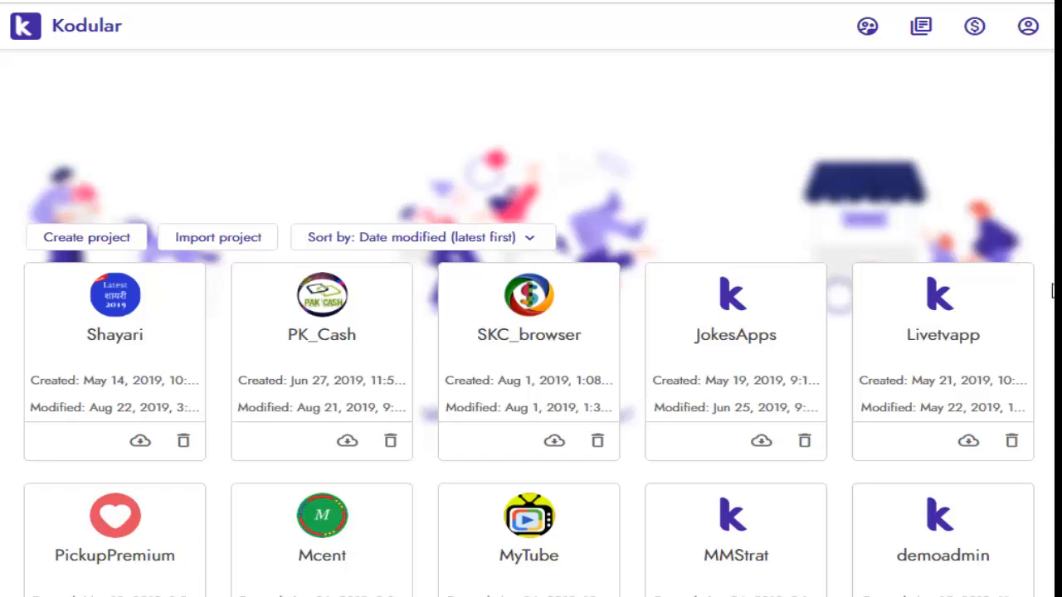
Start a new project and name it test_2019
scroll(1052, 282, down, 4)
drag(1053, 443, 1024, 230)
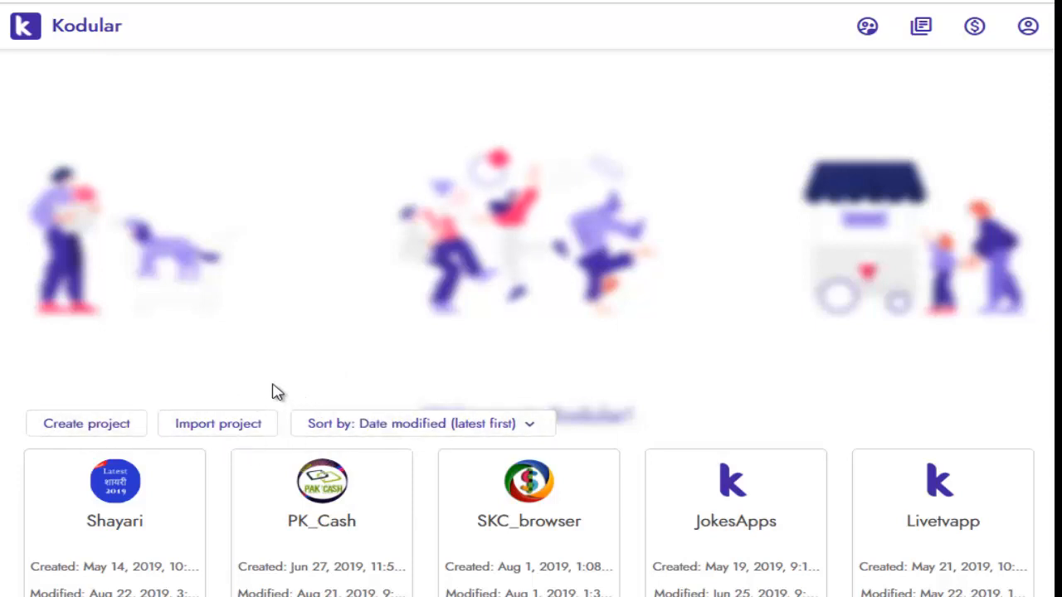
click(91, 429)
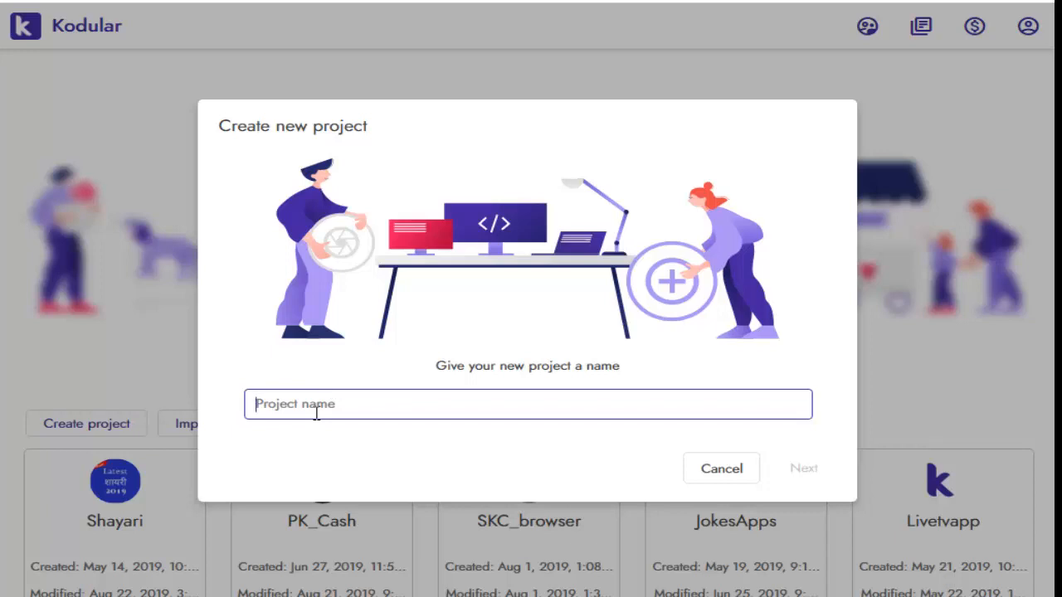
text(tes)
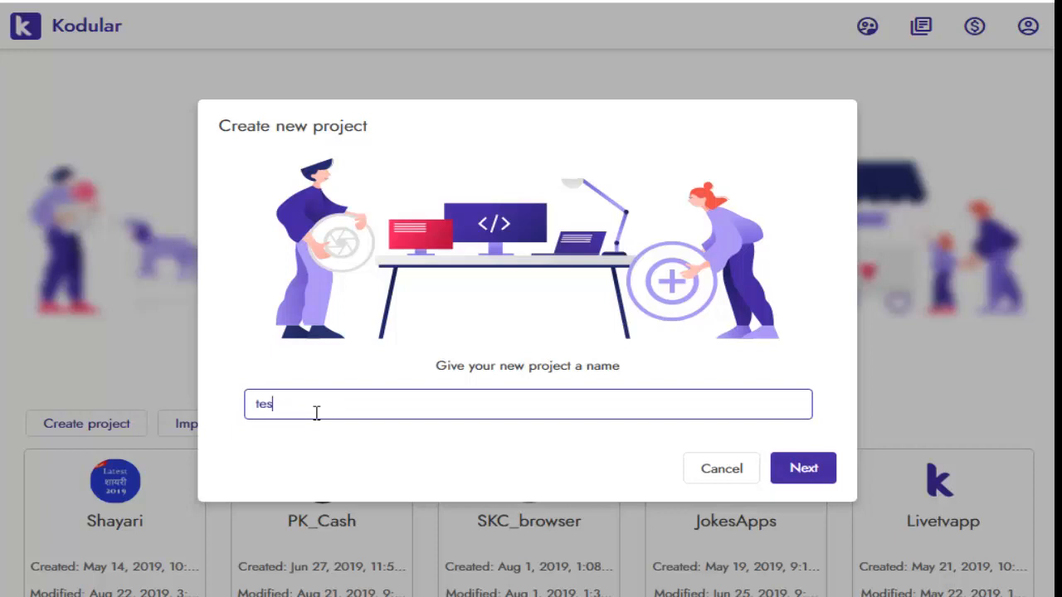
text(_2019)
click(266, 405)
text(t)
click(803, 468)
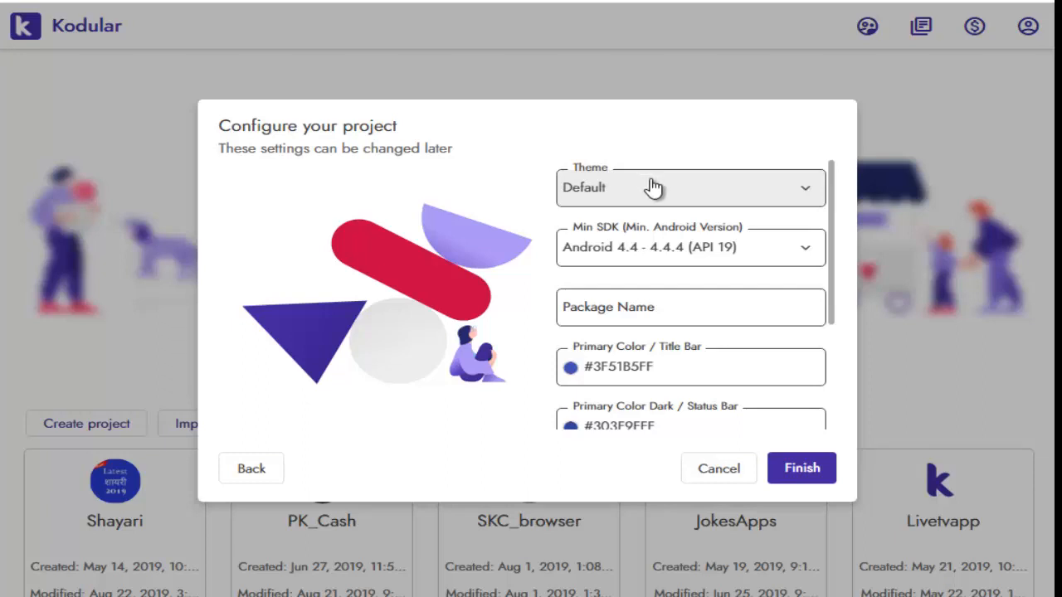
Set the new project's theme to Light Theme
click(599, 189)
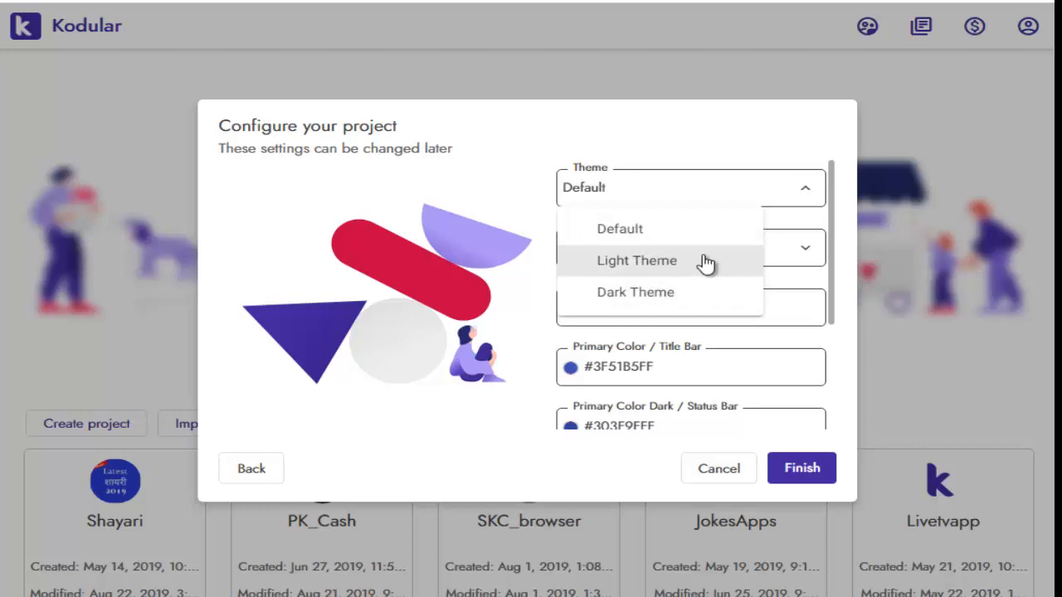
click(639, 264)
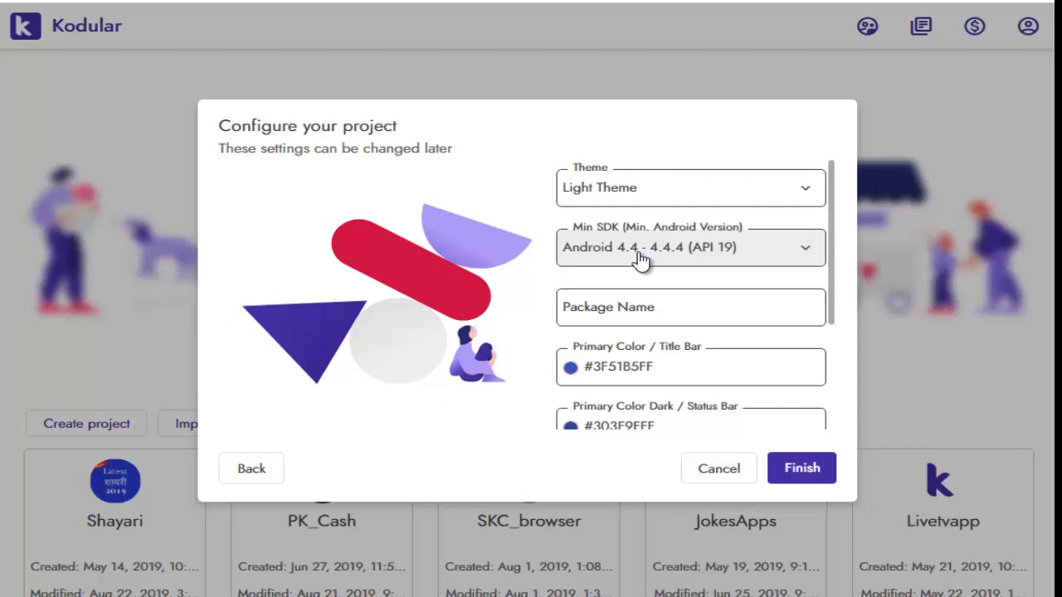
click(652, 260)
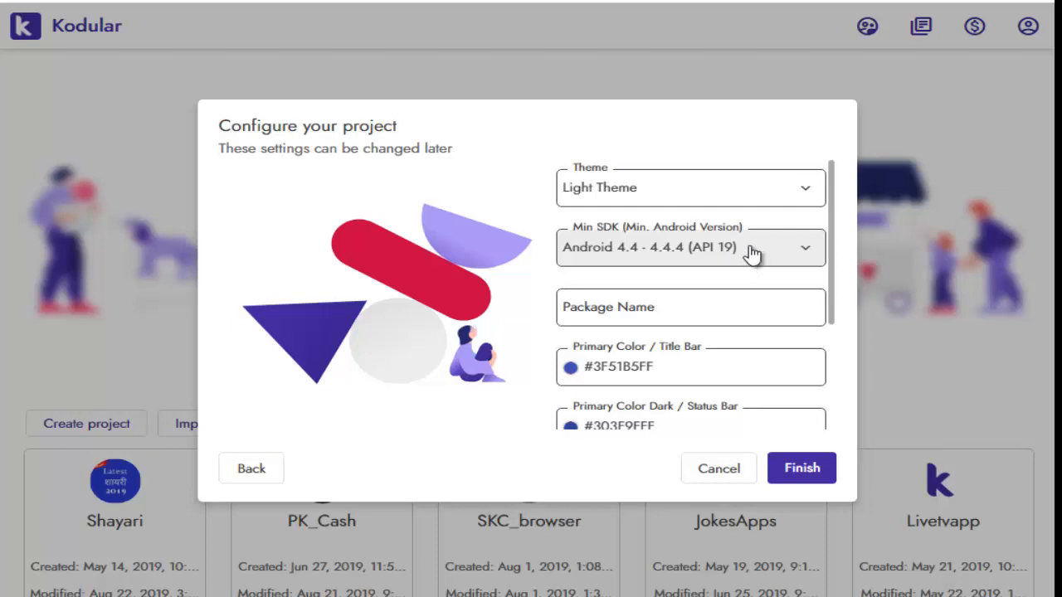
Set the package name to com.test_2019 and finish creating the project
click(616, 311)
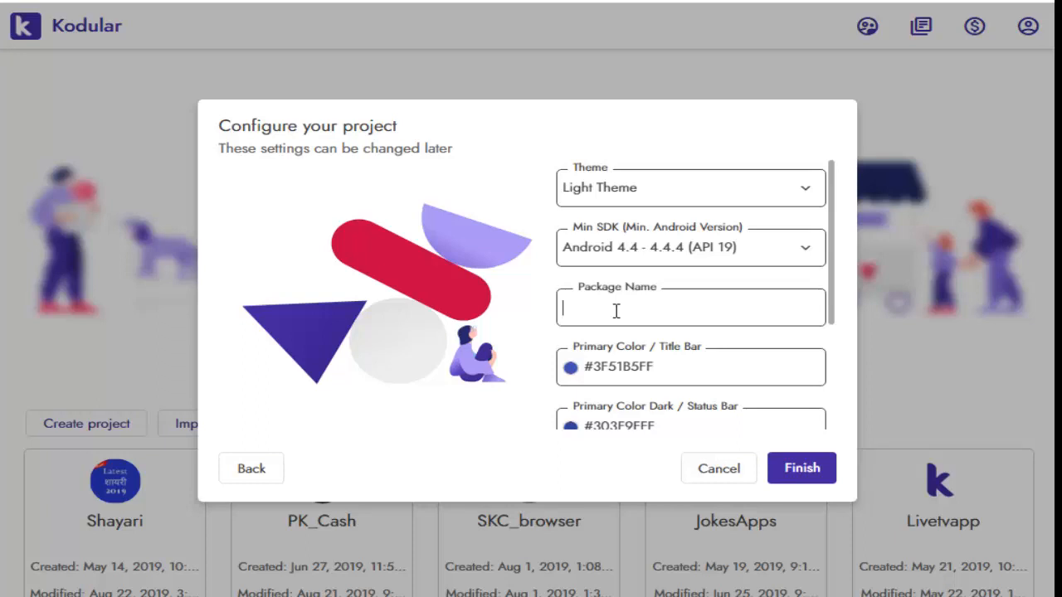
text(com.test2019)
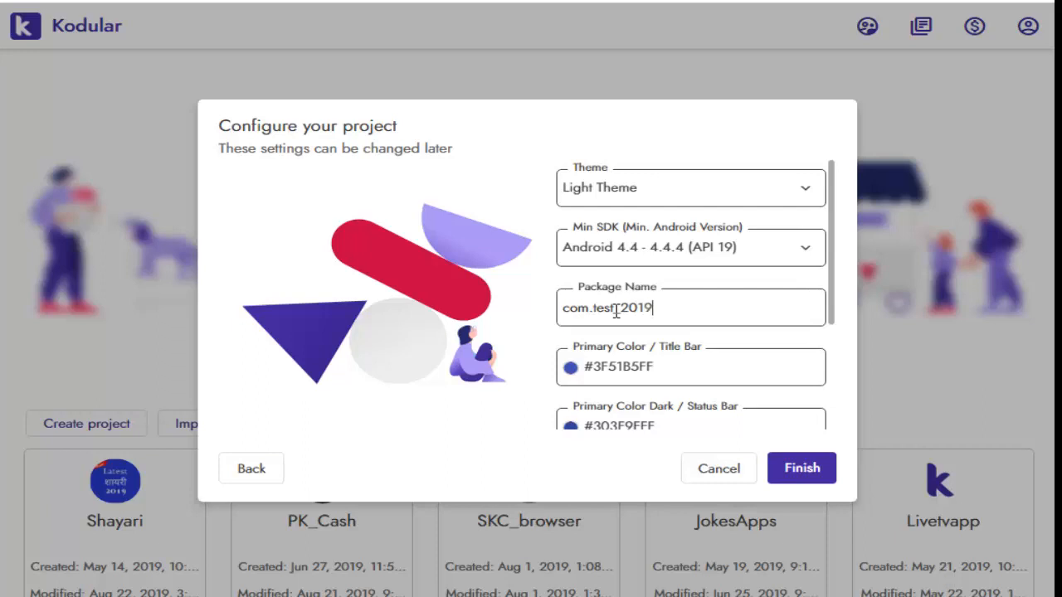
click(617, 309)
text(_)
scroll(837, 290, down, 2)
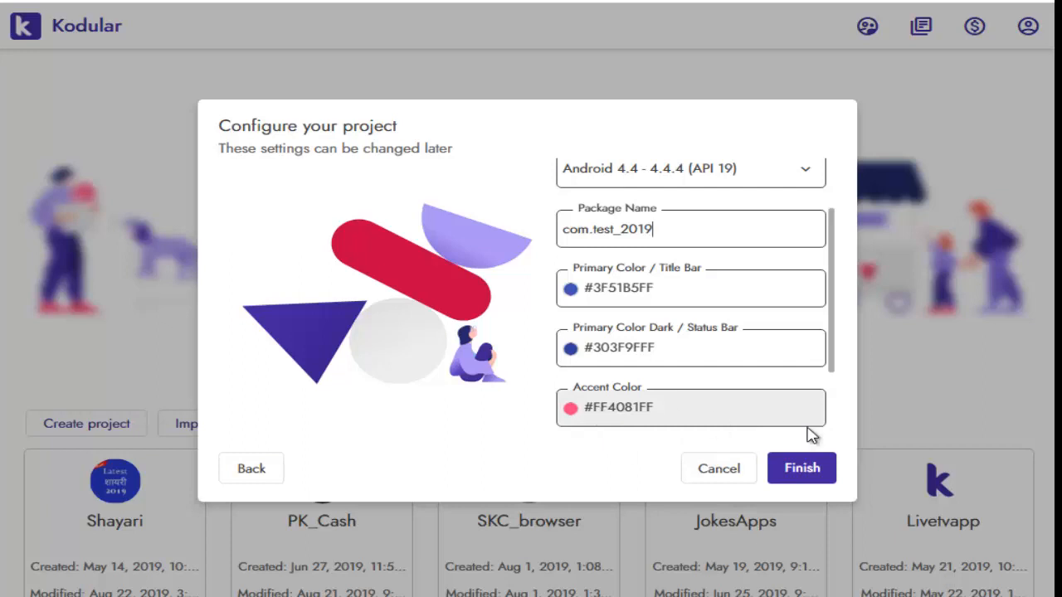
click(797, 477)
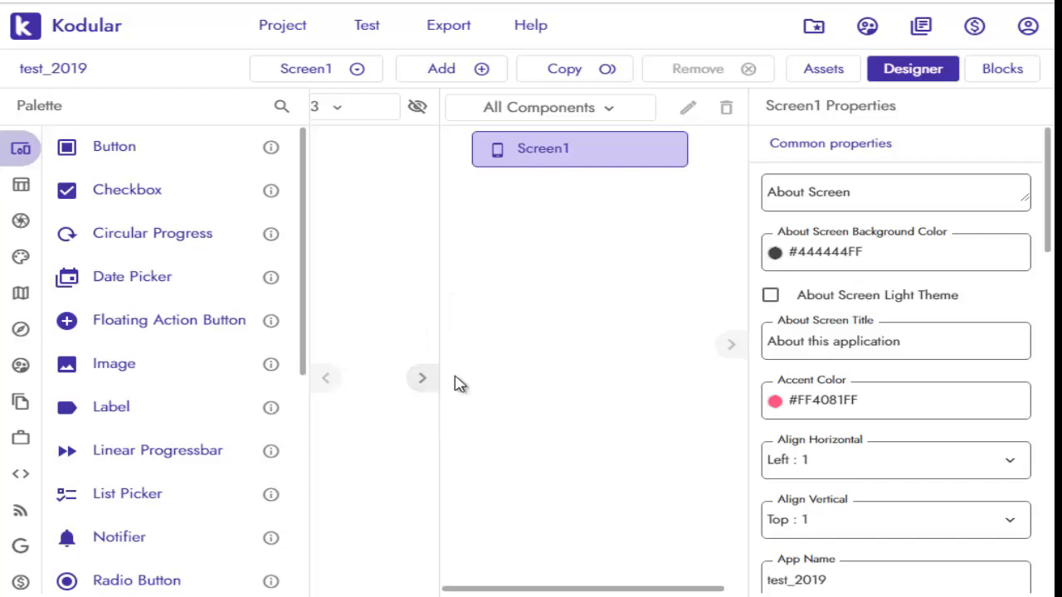
Expand the collapsed viewer to show the phone preview of Screen1
click(425, 380)
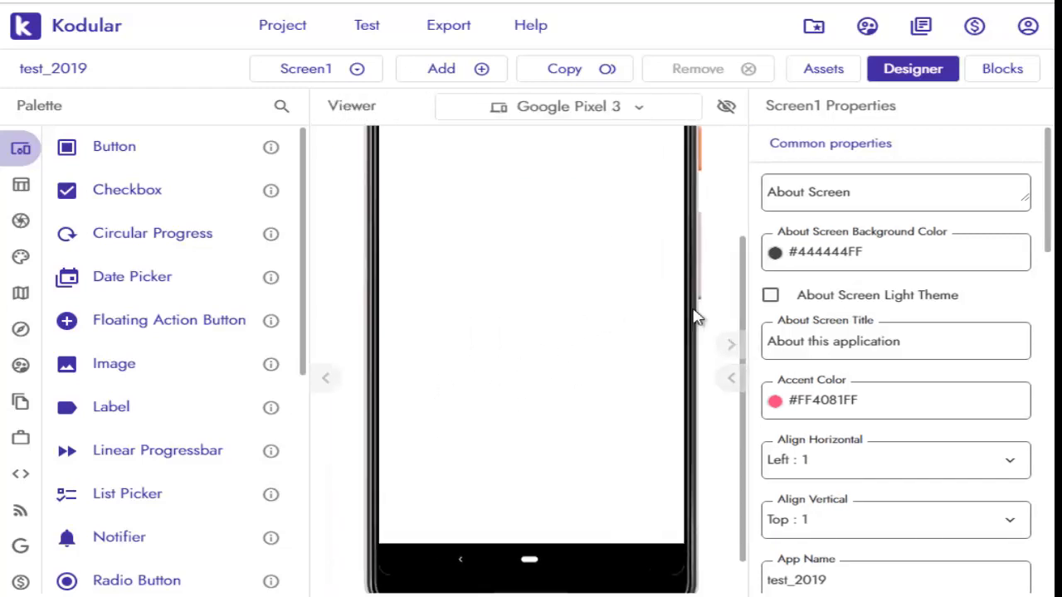
drag(745, 311, 745, 274)
scroll(1043, 148, down, 1)
scroll(1039, 149, up, 1)
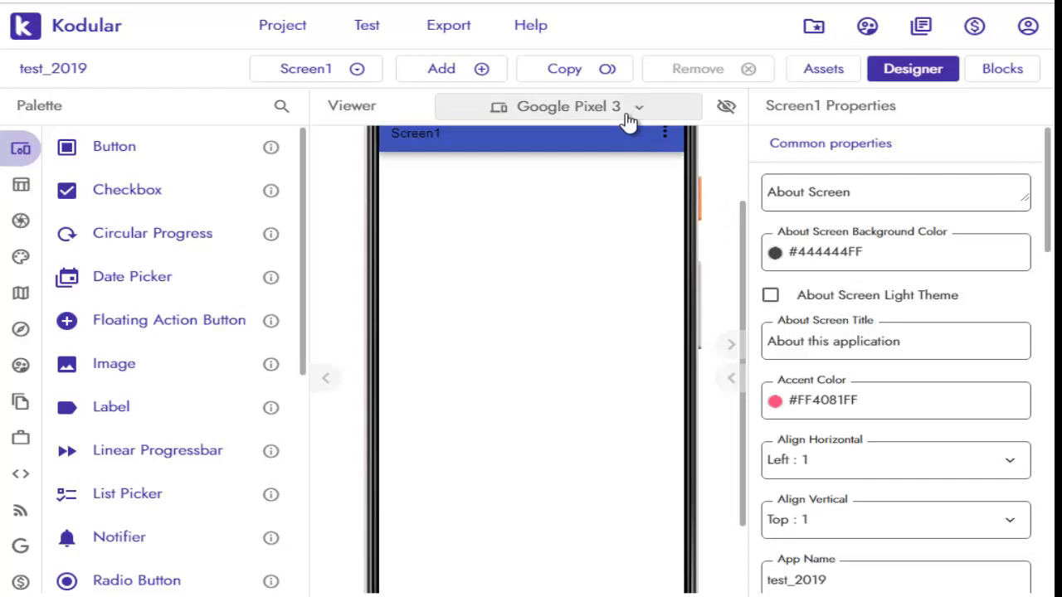
Switch the preview device to Samsung Galaxy S9 and look over the other available device models
click(627, 120)
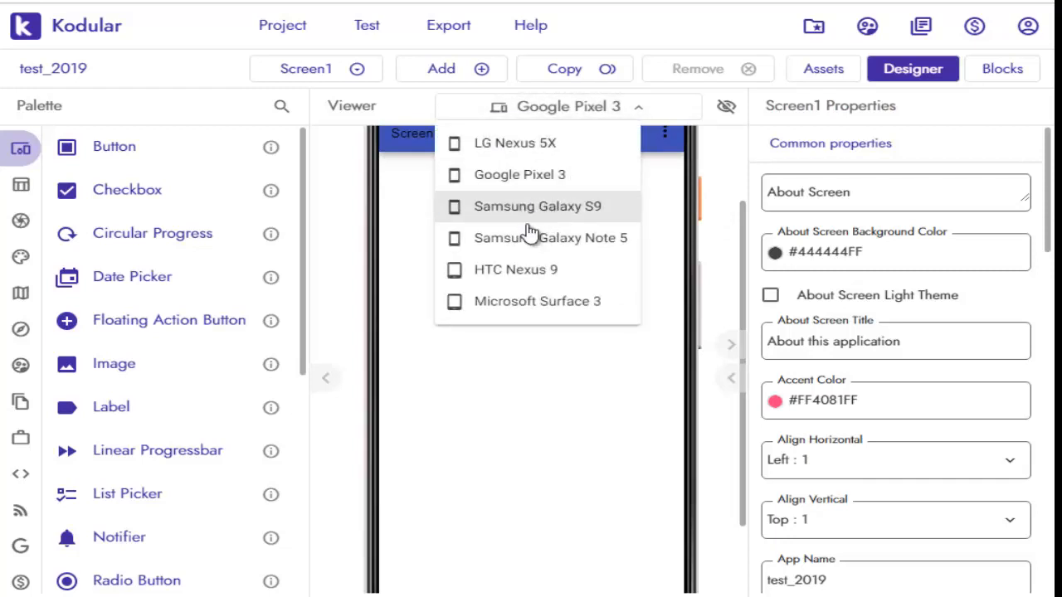
click(548, 208)
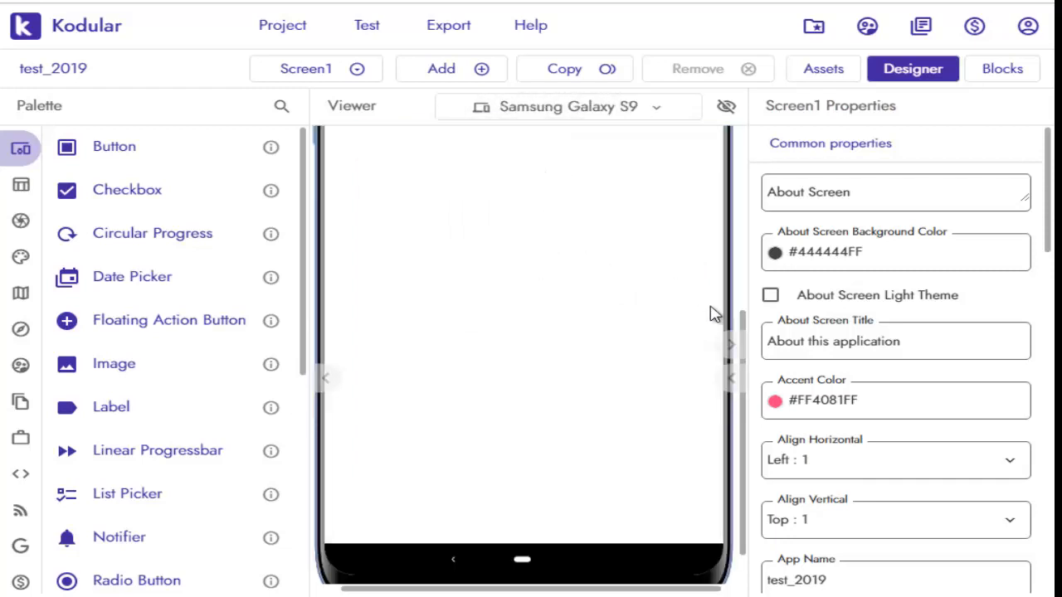
drag(745, 333, 609, 123)
click(612, 111)
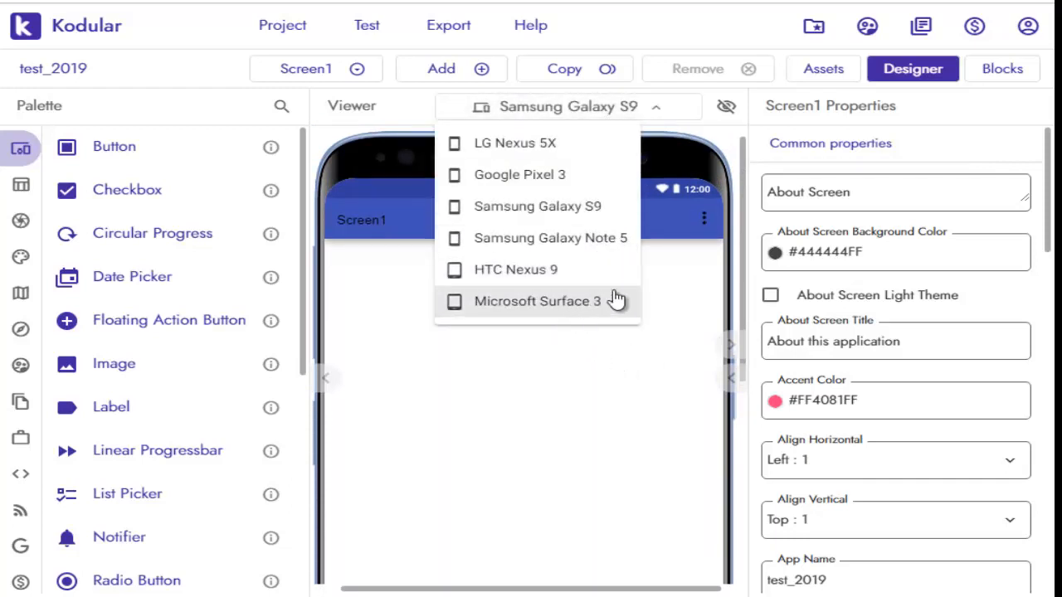
click(729, 161)
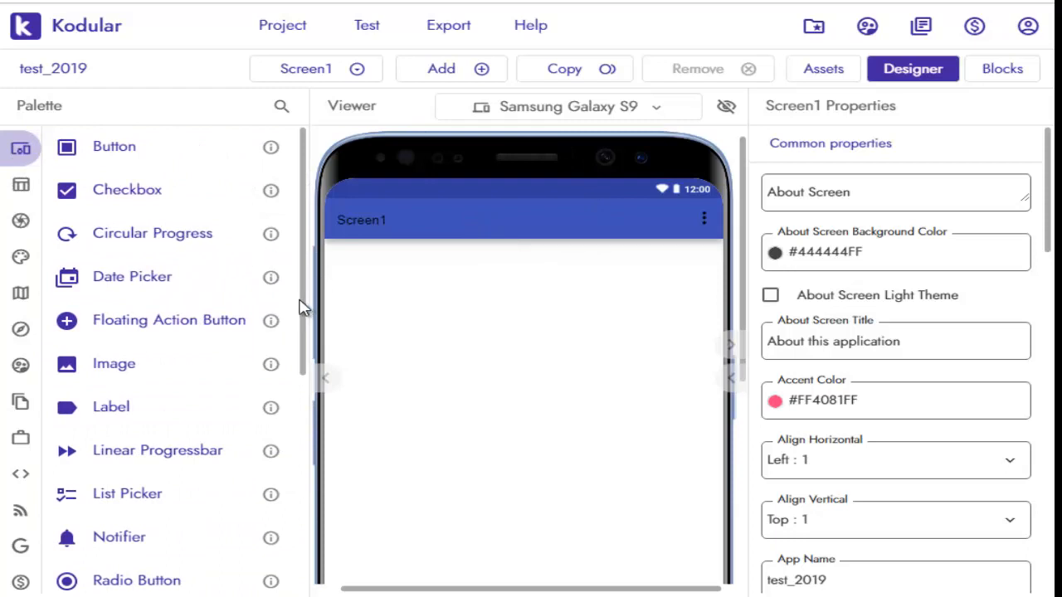
Examine the User Interface components and the General, Lists, Navigation and Views layout components in the palette
scroll(303, 308, down, 4)
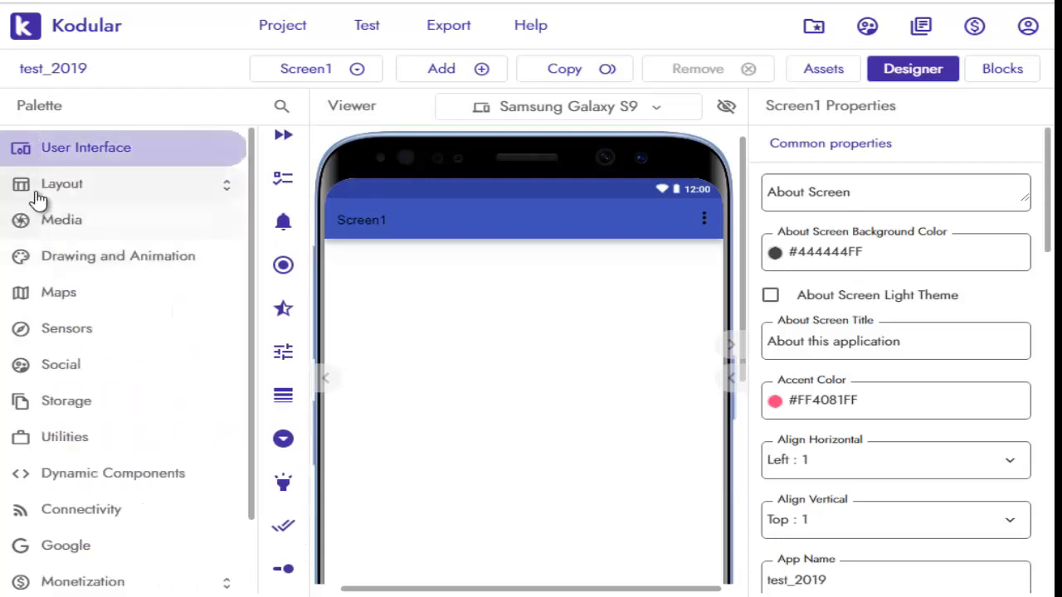
click(37, 201)
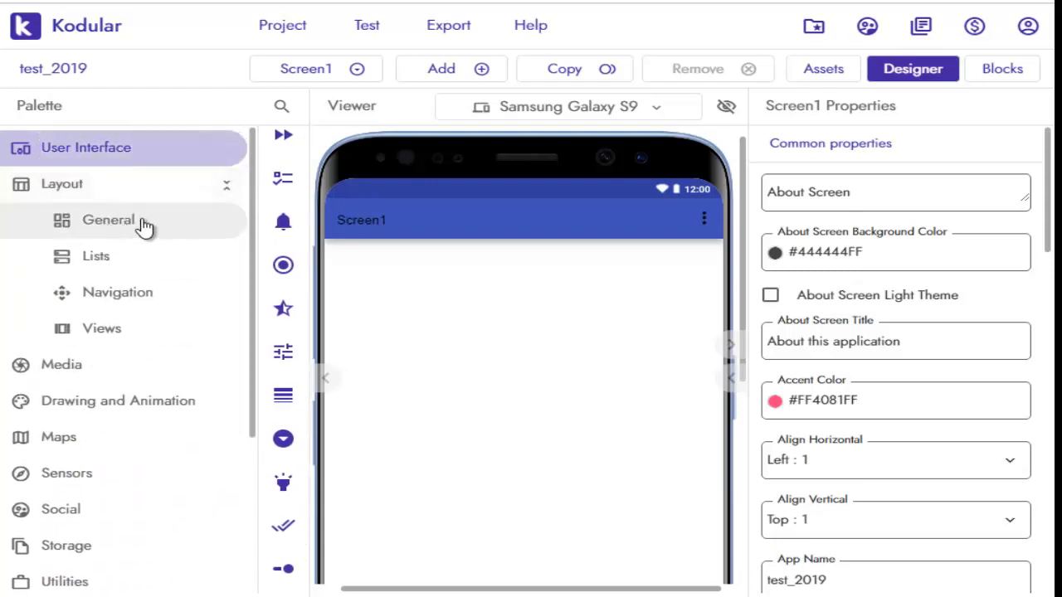
click(137, 228)
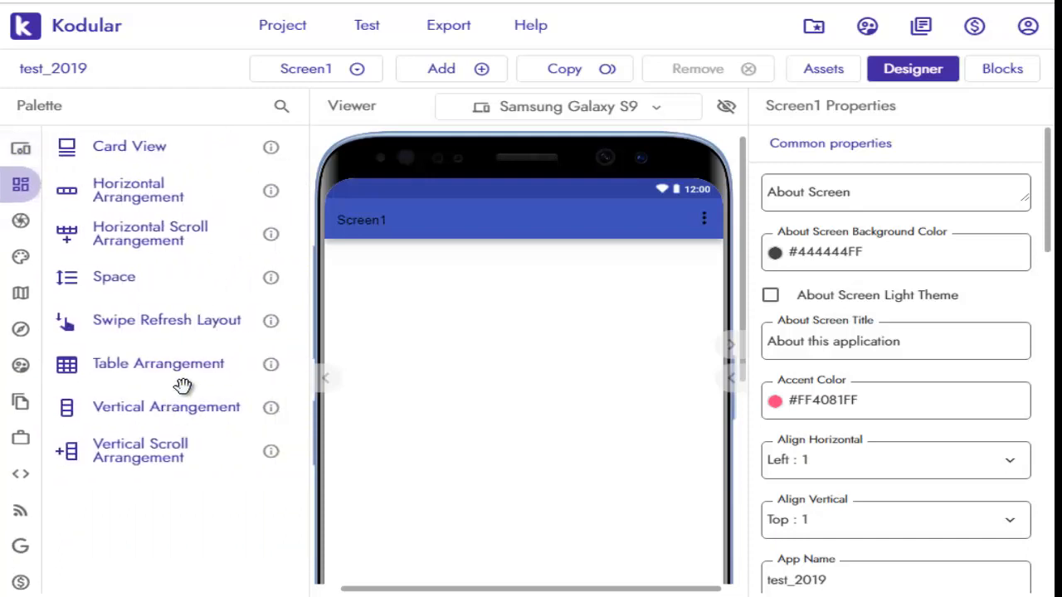
mouse_move(14, 189)
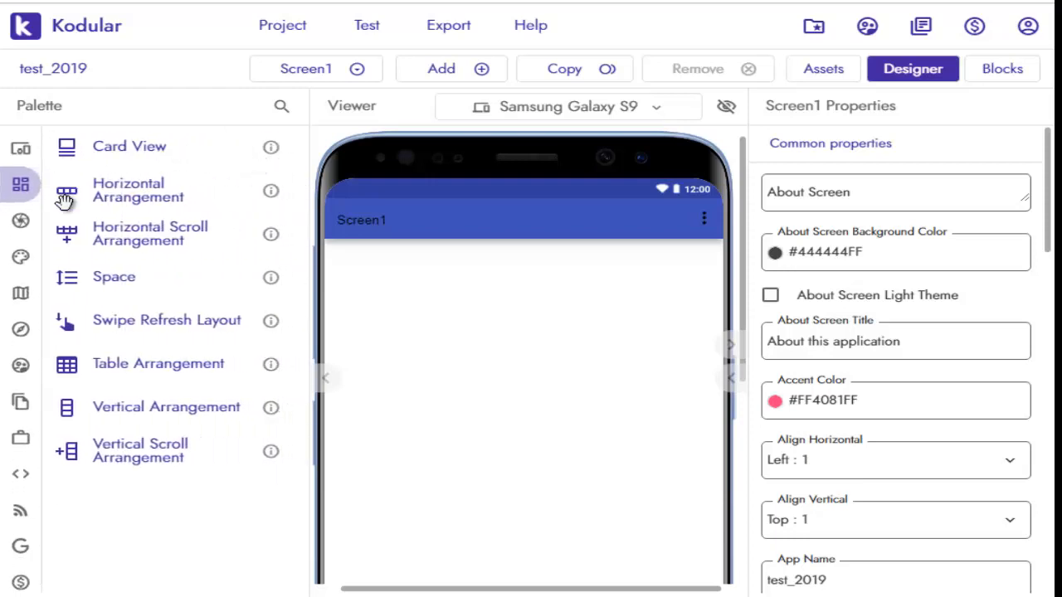
mouse_move(26, 230)
click(81, 255)
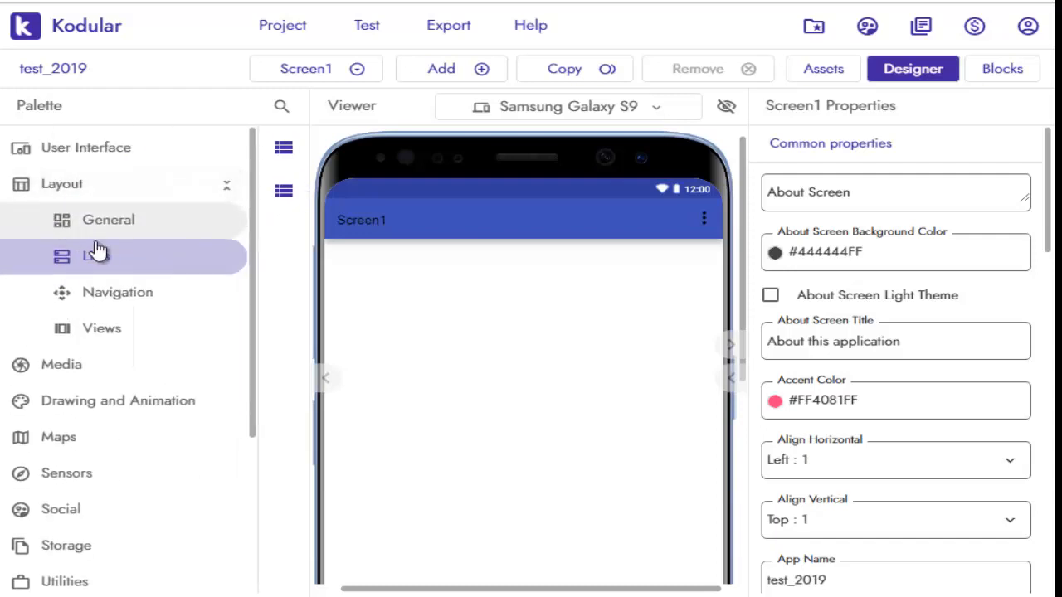
click(108, 293)
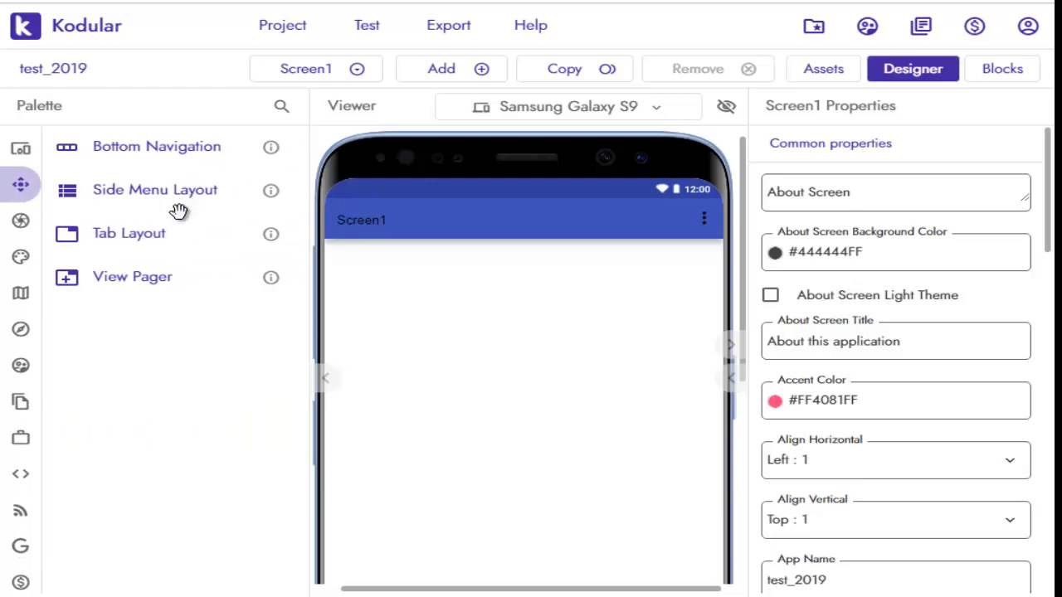
mouse_move(4, 222)
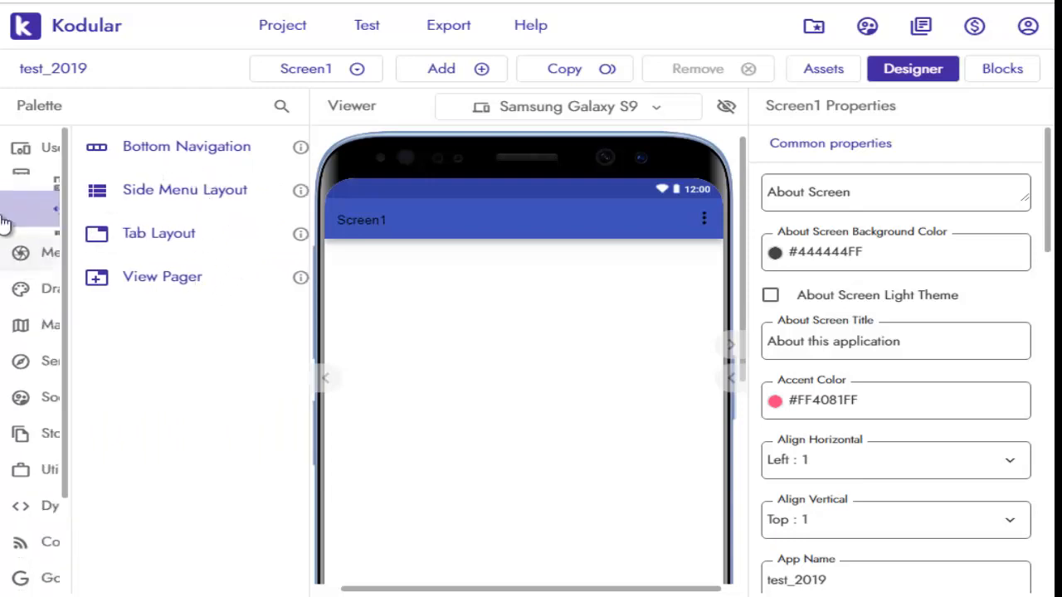
click(85, 333)
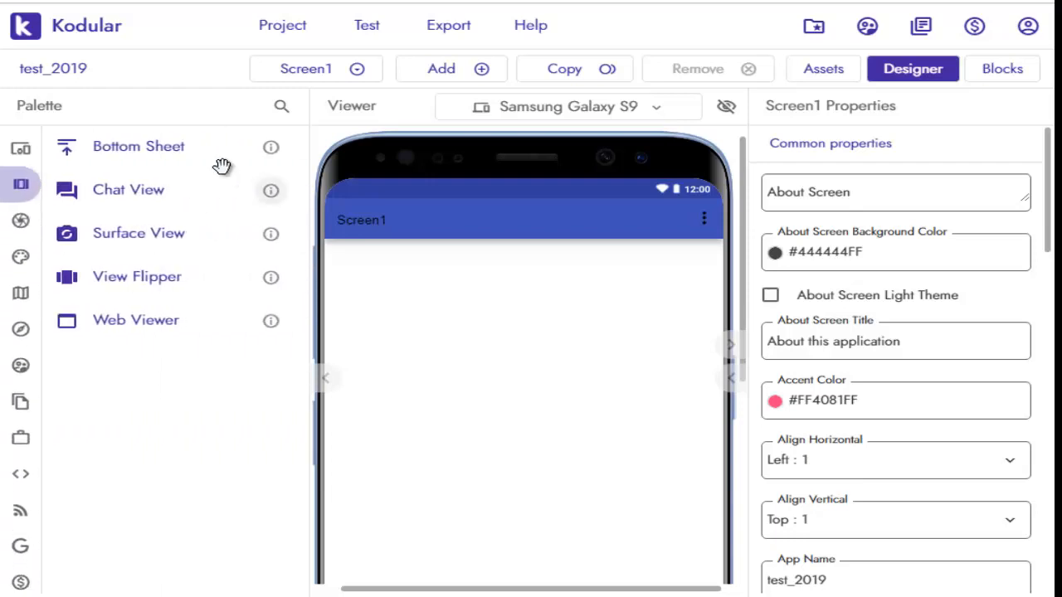
mouse_move(23, 248)
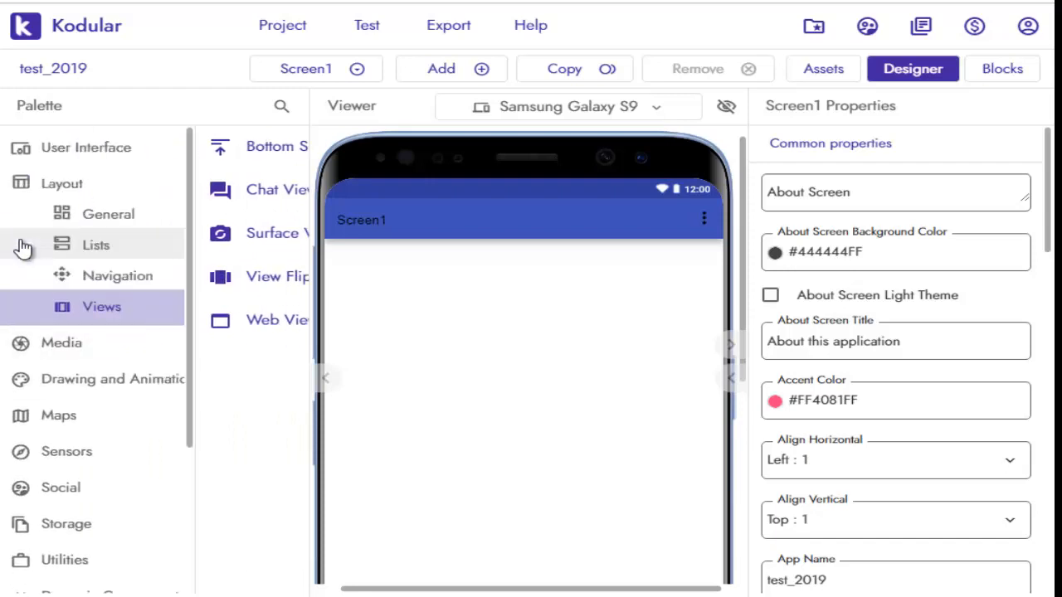
Examine the Media components in the palette, from Audio Picker down to Yandex Translate
click(23, 370)
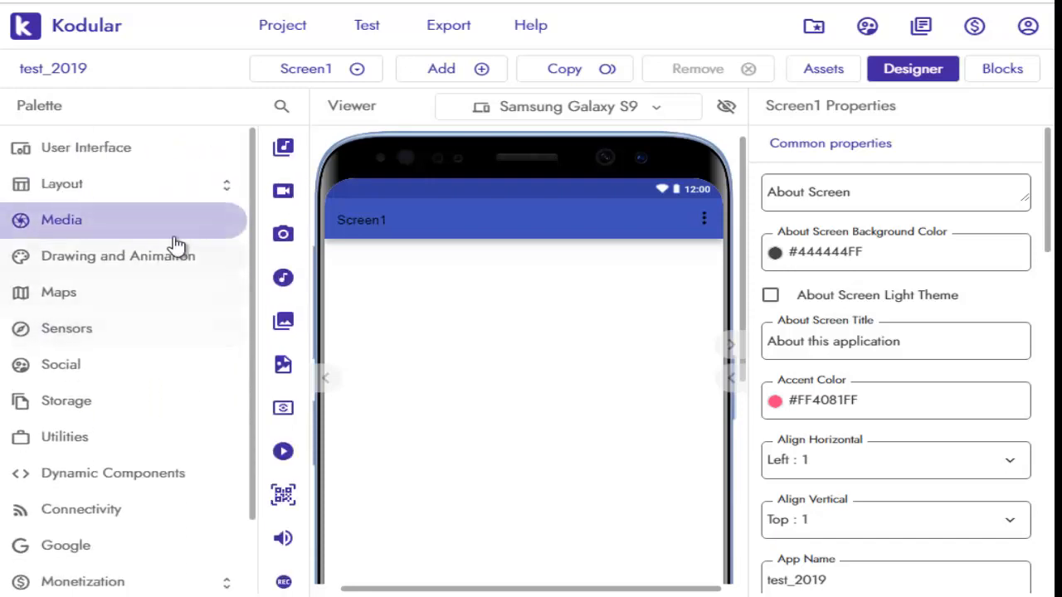
mouse_move(295, 137)
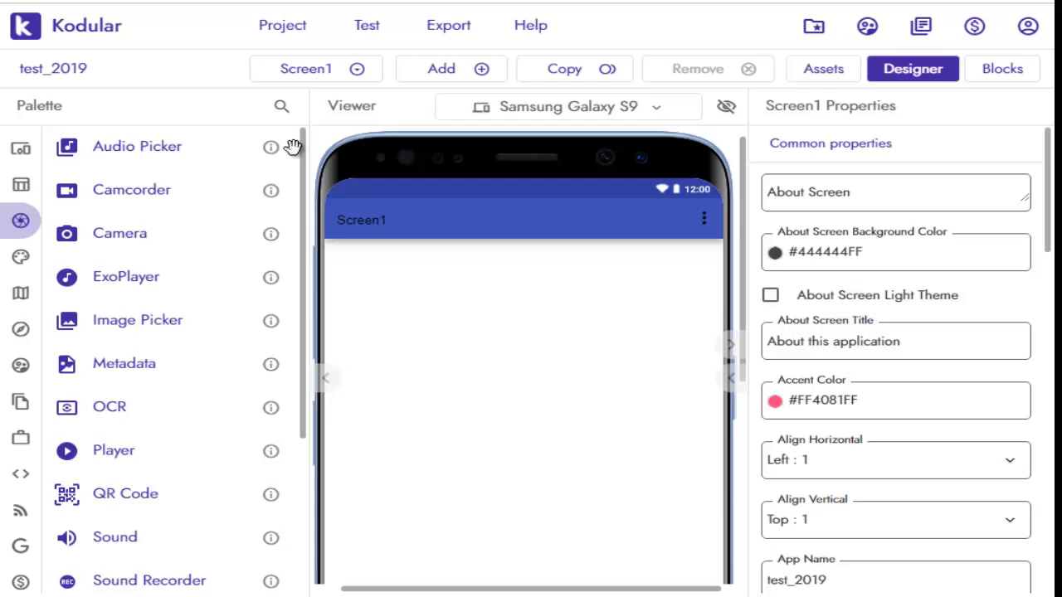
mouse_move(24, 220)
click(100, 220)
drag(307, 348, 300, 509)
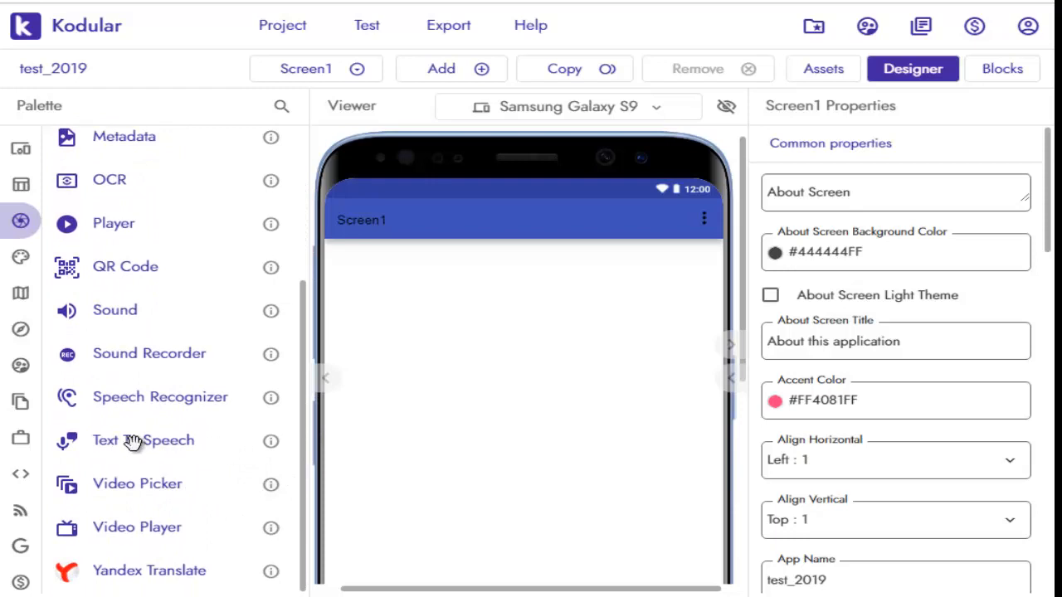
mouse_move(68, 454)
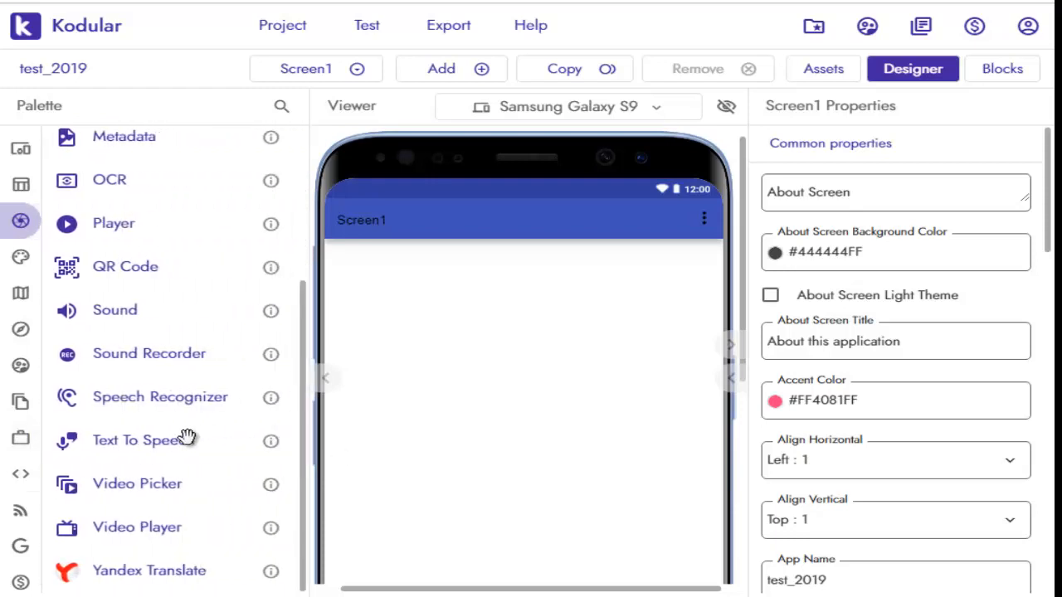
mouse_move(25, 365)
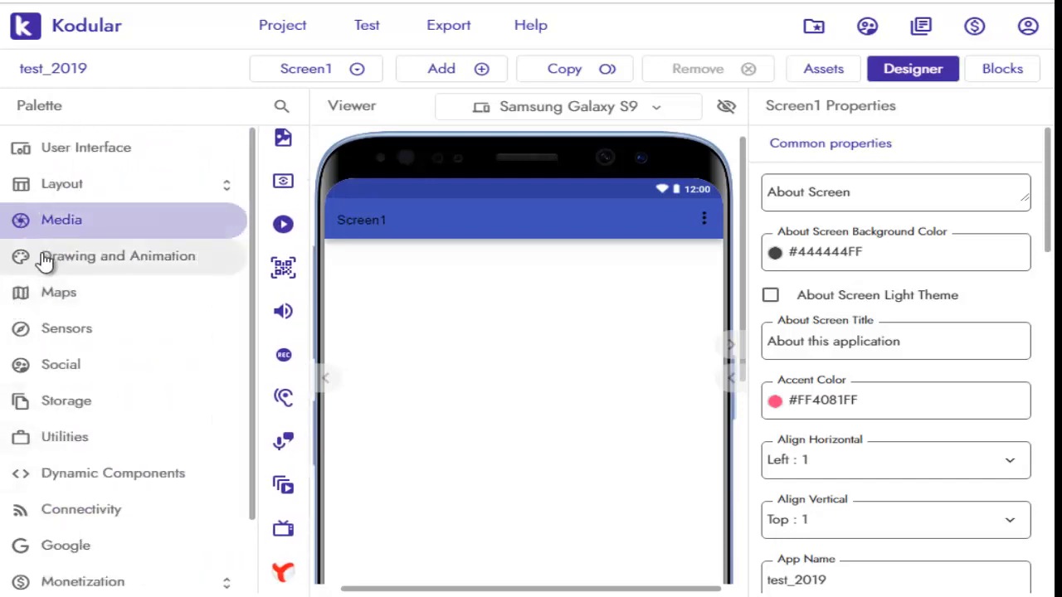
Examine the Drawing and Animation, Maps and Sensors components in the palette
click(42, 260)
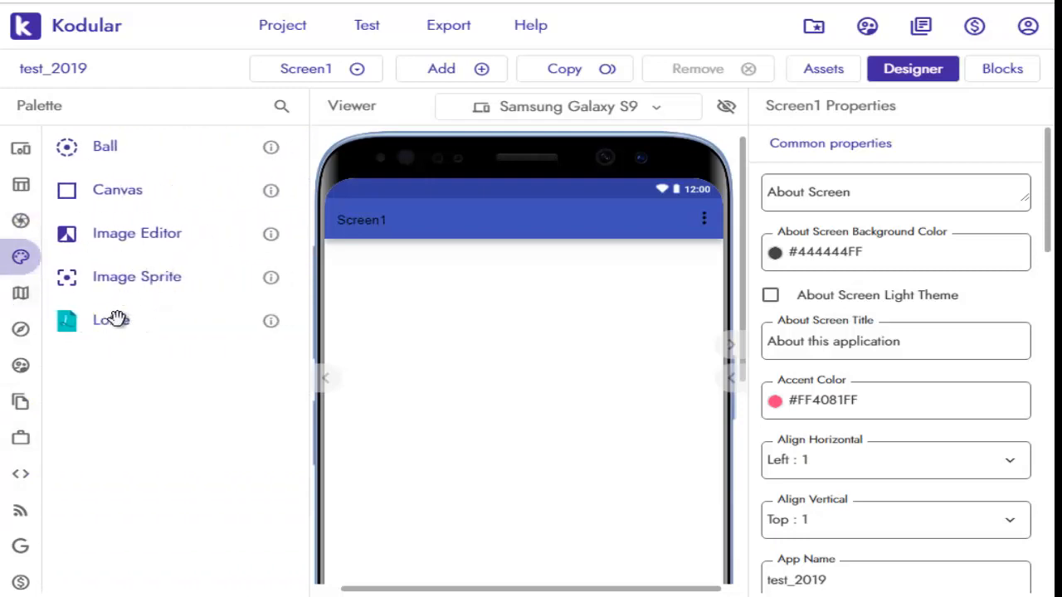
click(25, 296)
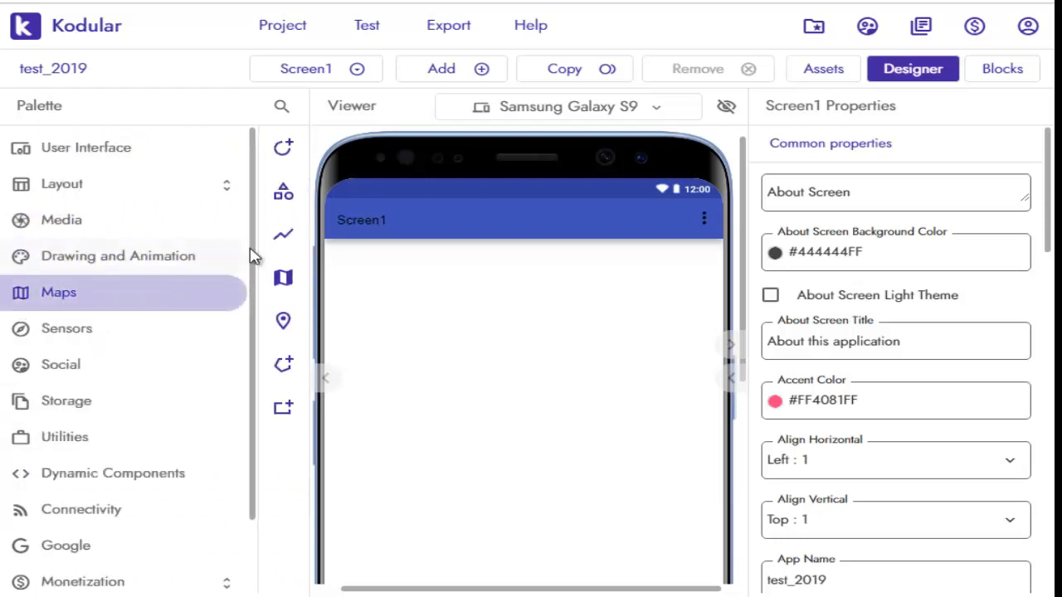
click(25, 339)
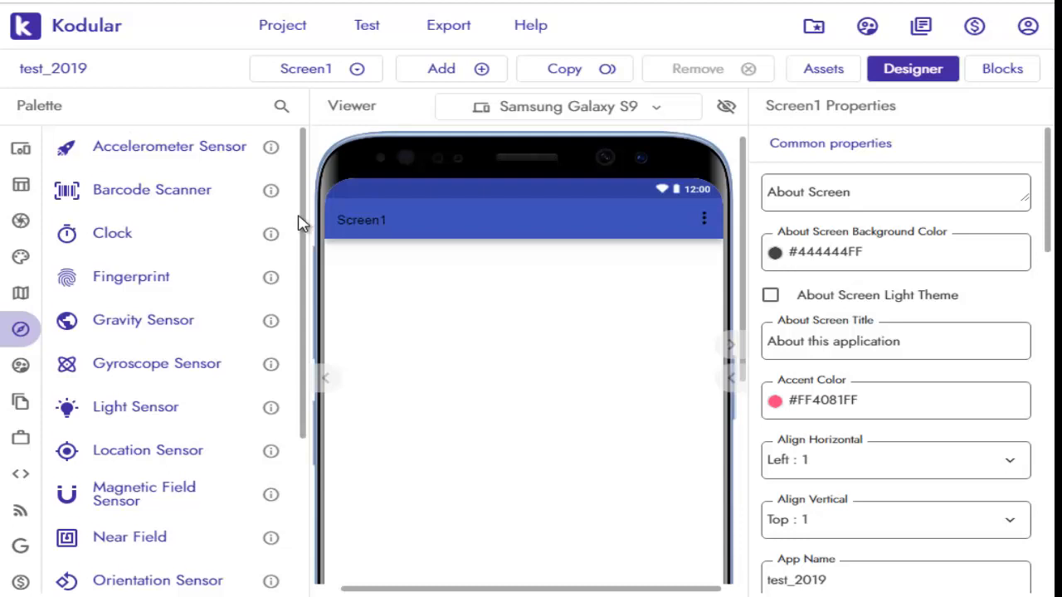
drag(300, 224, 300, 386)
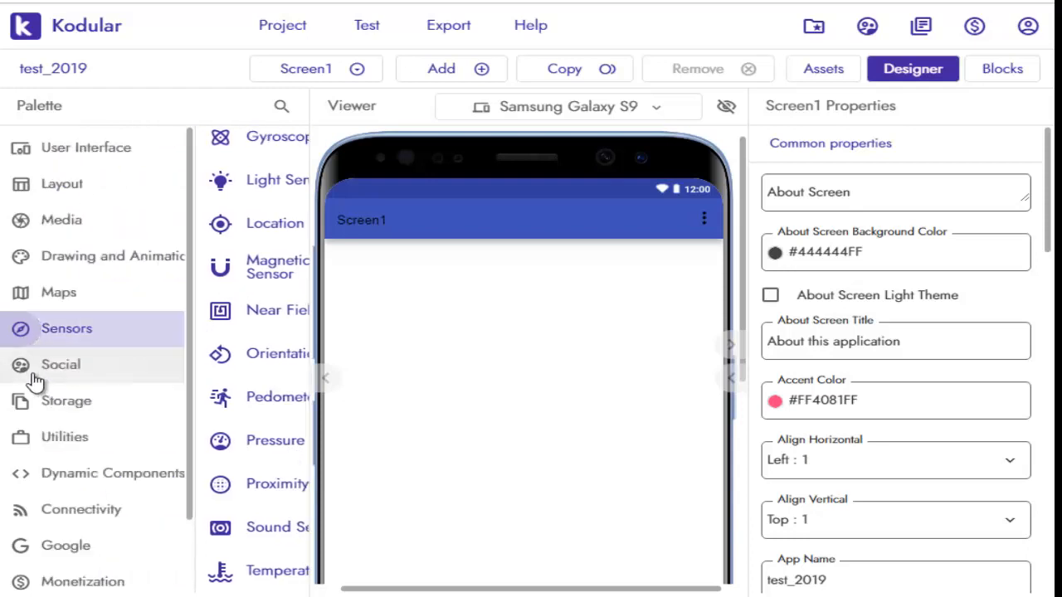
Examine the Social, Storage and Utilities components in the palette, down to Wallpaper
click(36, 375)
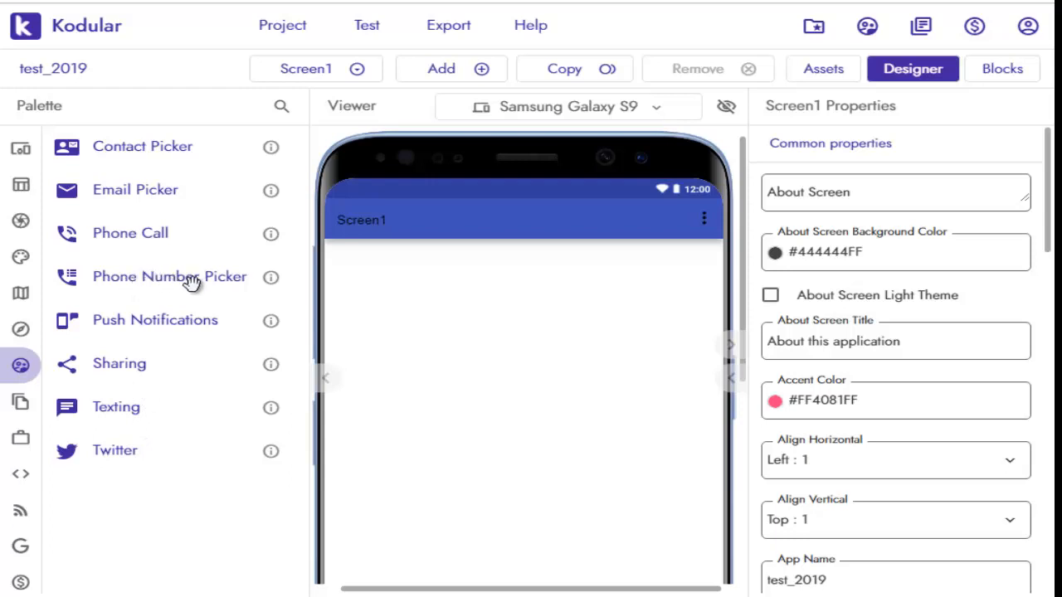
click(20, 402)
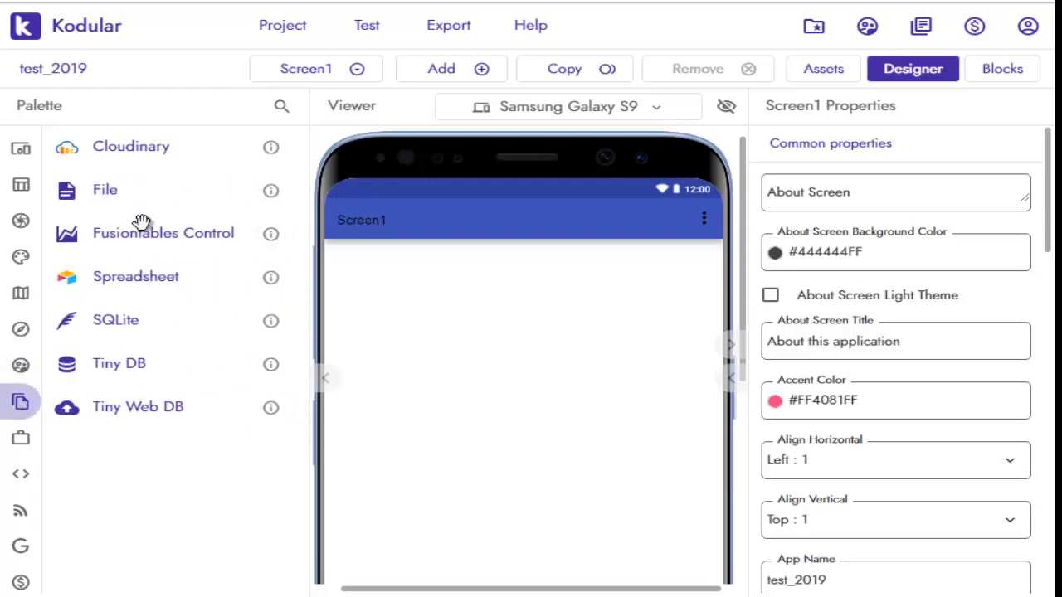
mouse_move(8, 398)
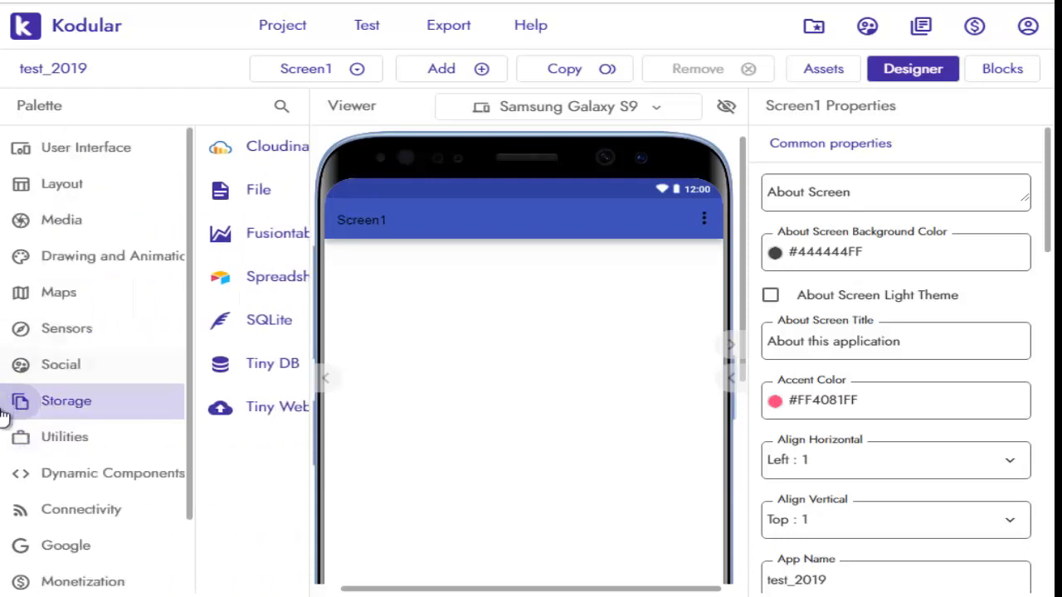
click(23, 441)
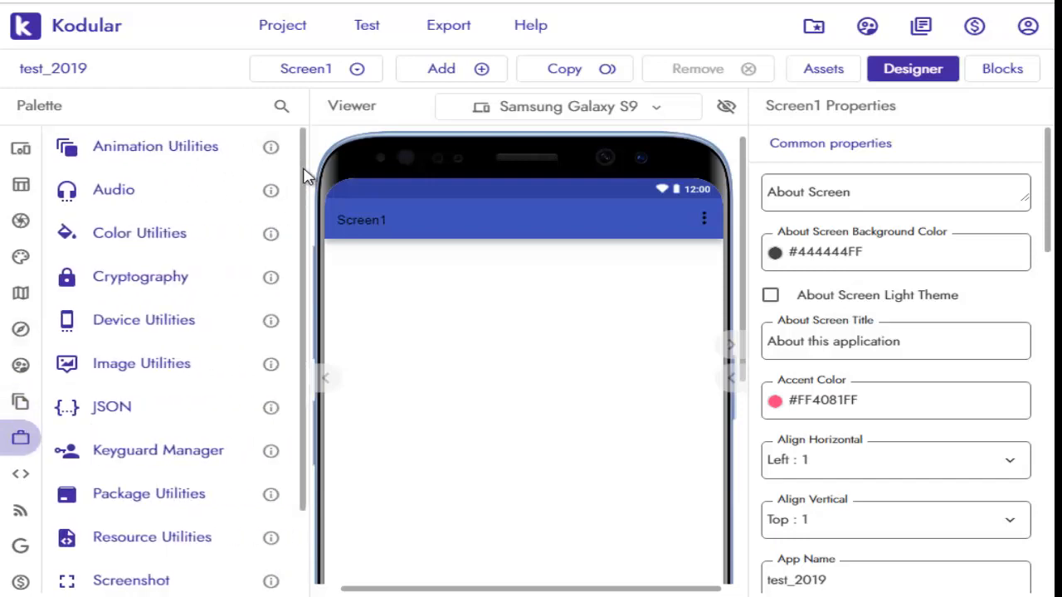
drag(307, 176, 296, 285)
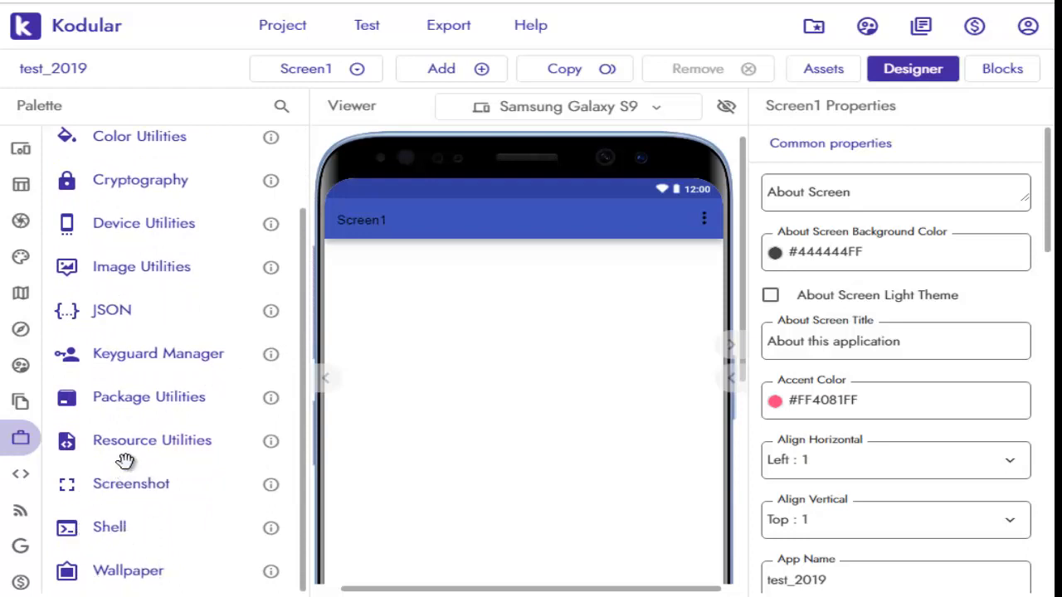
Examine the Dynamic Components, Connectivity and Google components in the palette
click(39, 469)
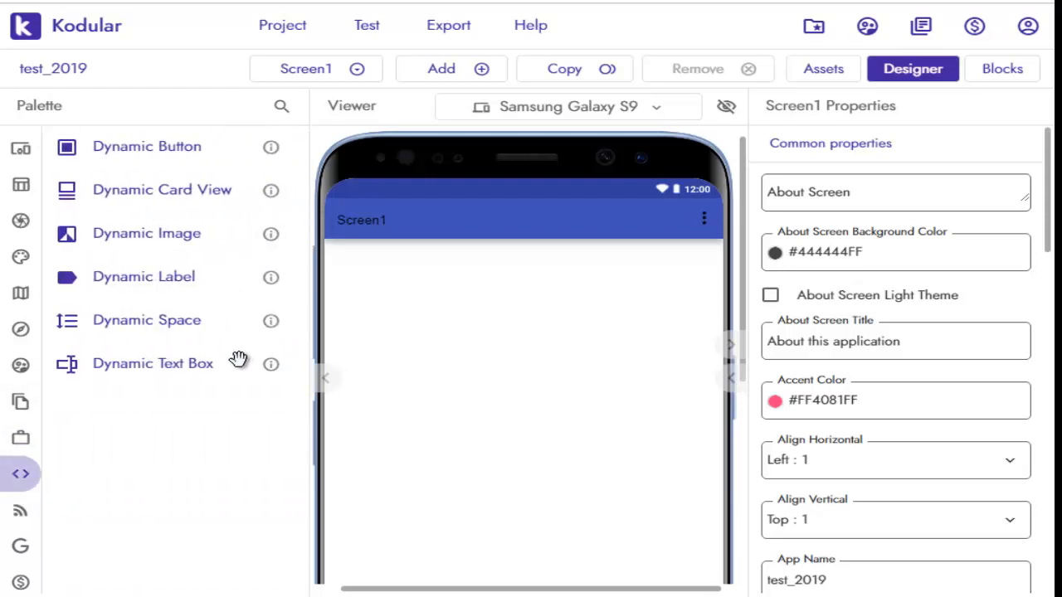
click(15, 513)
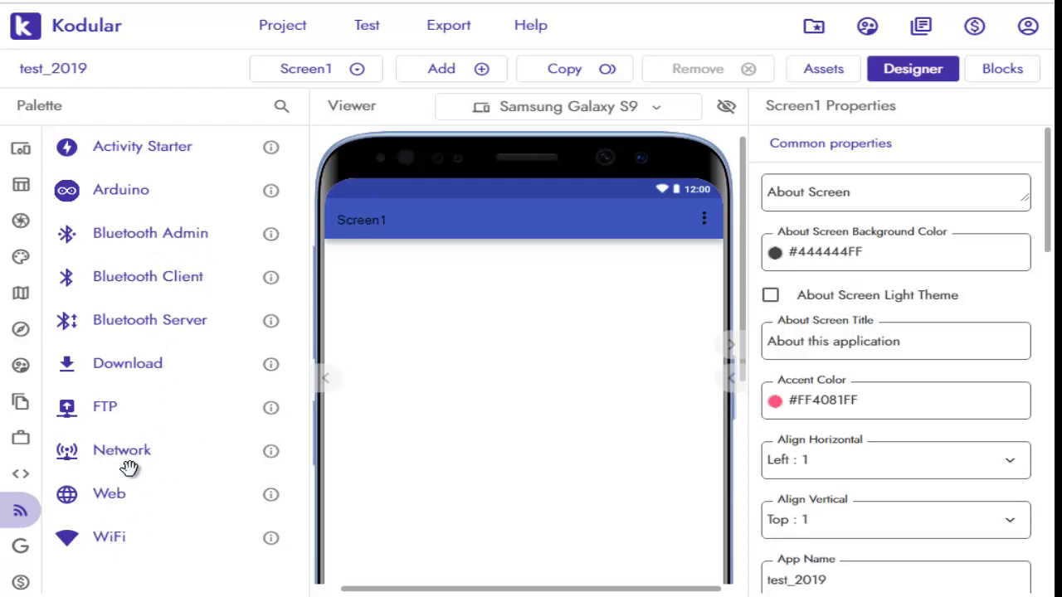
click(22, 547)
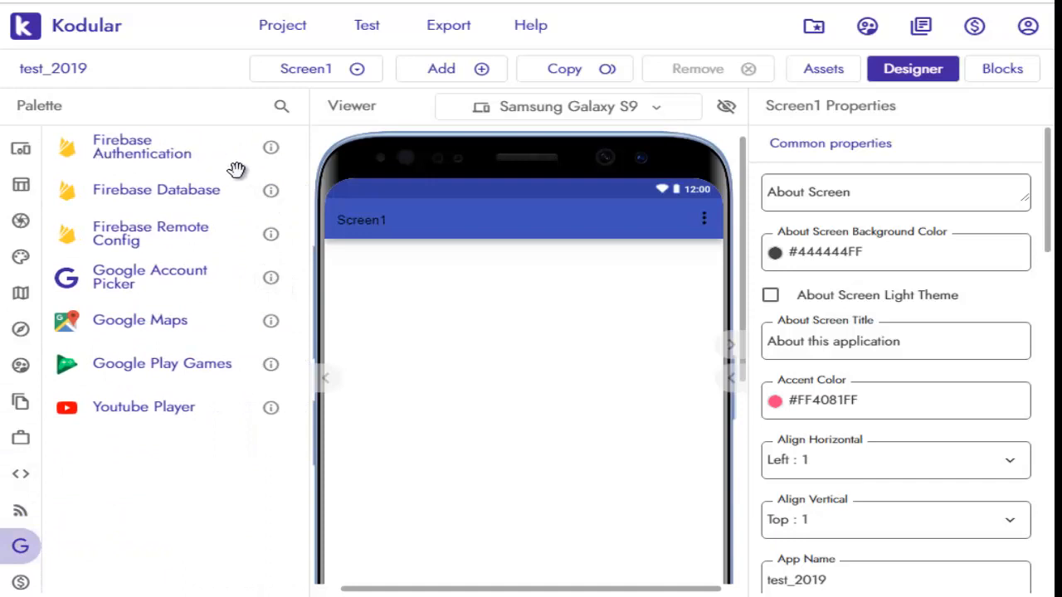
Expand the Monetization category in the palette and examine its General components
mouse_move(25, 415)
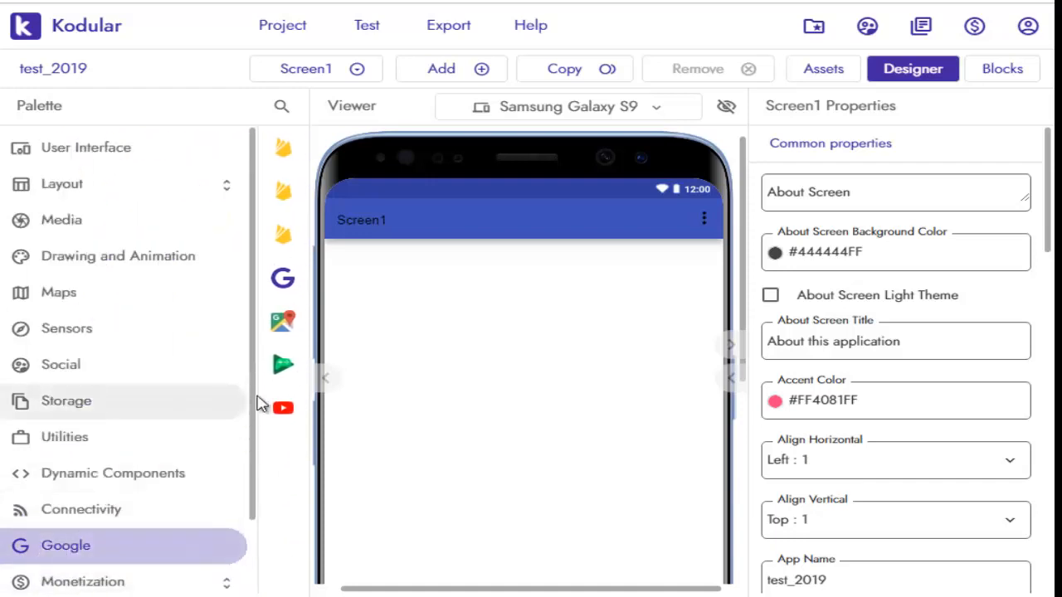
drag(256, 415, 247, 526)
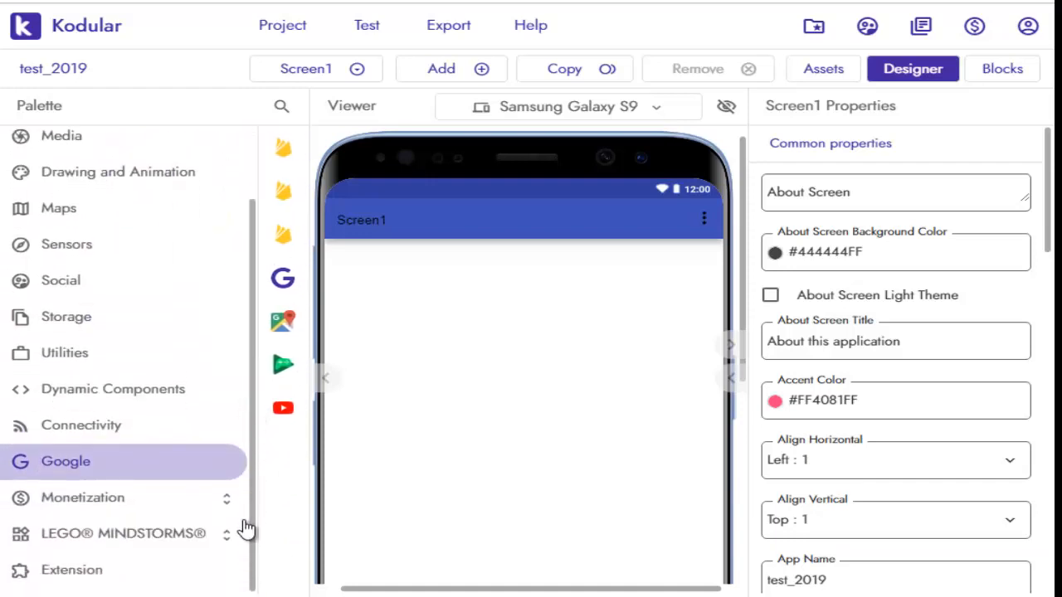
click(101, 505)
drag(253, 467, 257, 524)
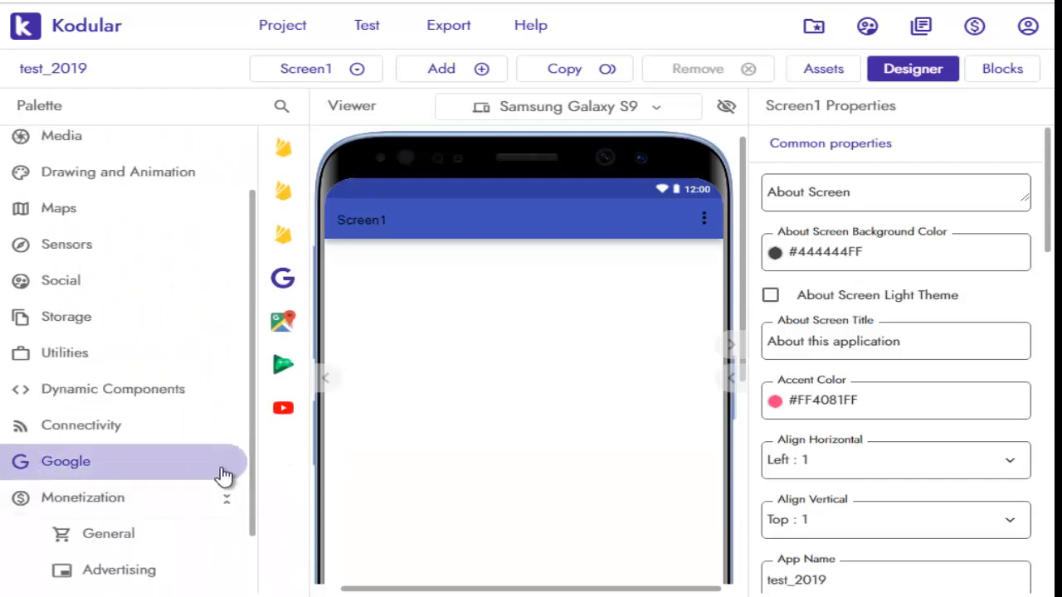
drag(252, 479, 253, 507)
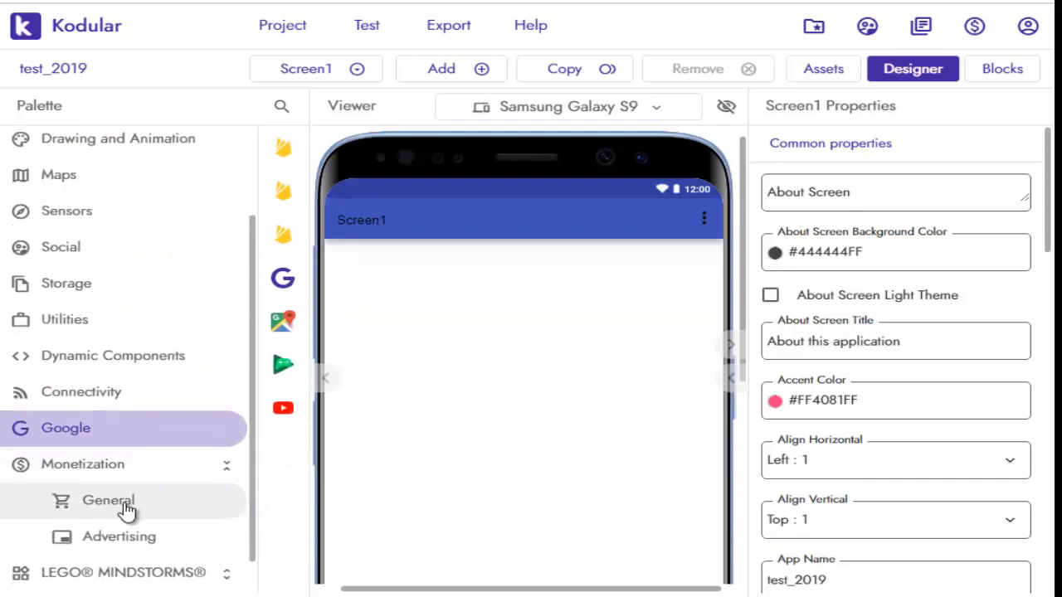
click(126, 508)
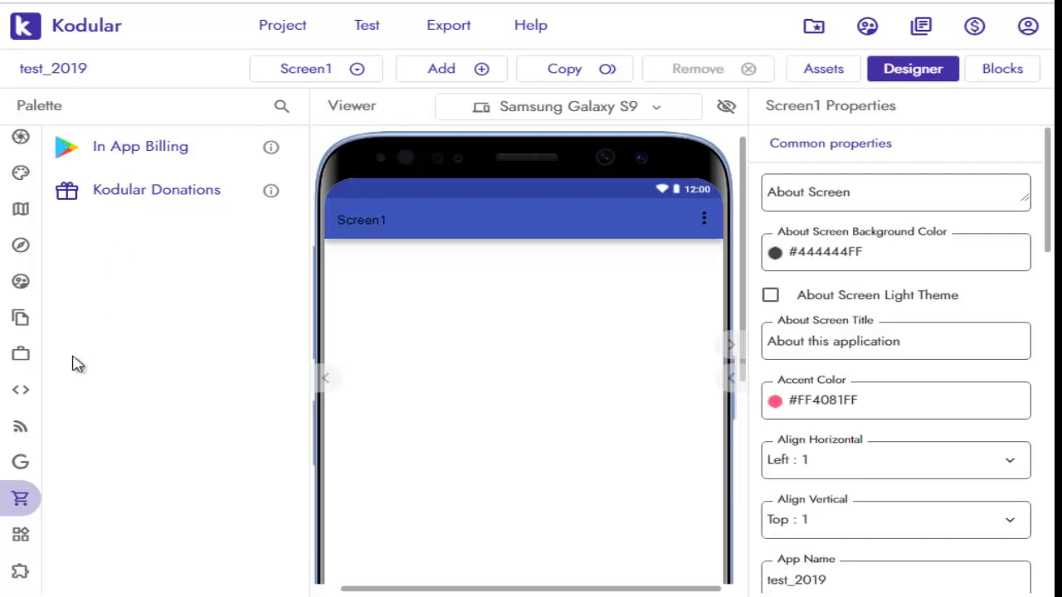
Examine the Advertising components under Monetization, from AdMob Banner down to Unity Ads Interstitial
mouse_move(31, 422)
click(96, 570)
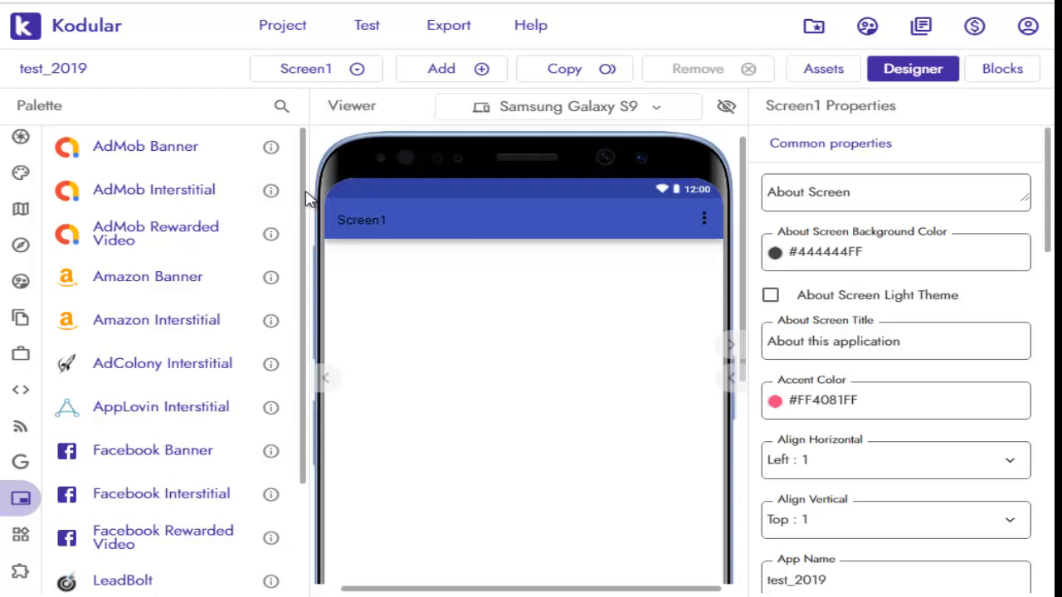
drag(306, 192, 316, 297)
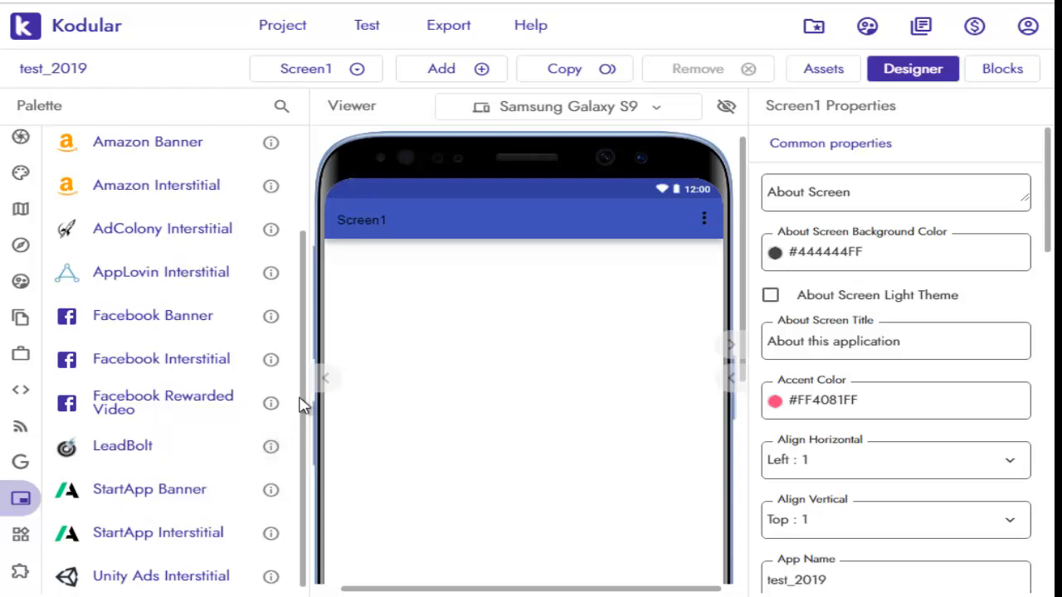
scroll(301, 405, down, 1)
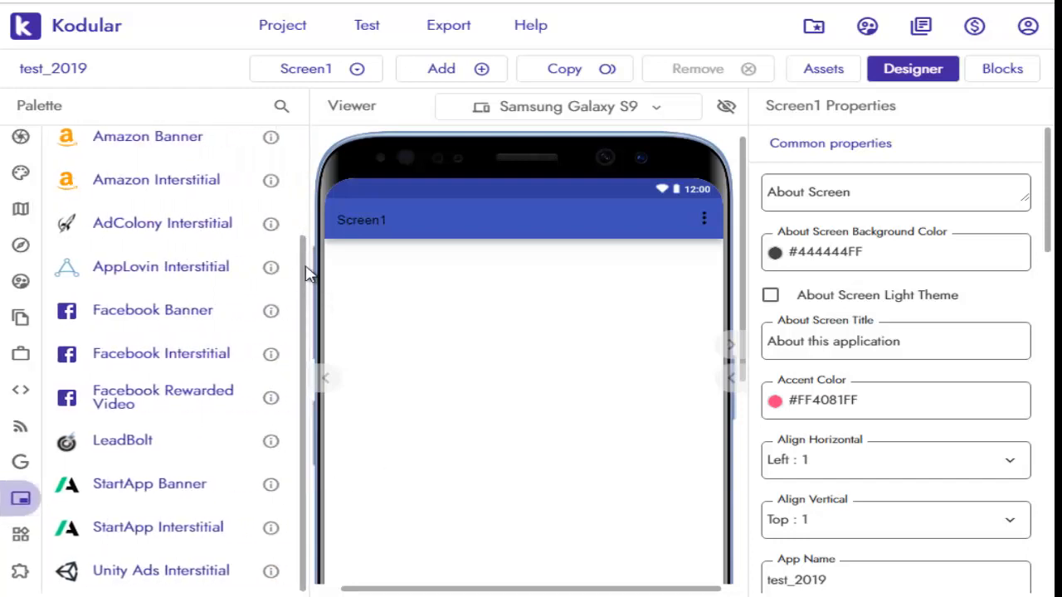
scroll(307, 274, up, 3)
Add a Button from the User Interface components to Screen1 and deselect it
mouse_move(16, 175)
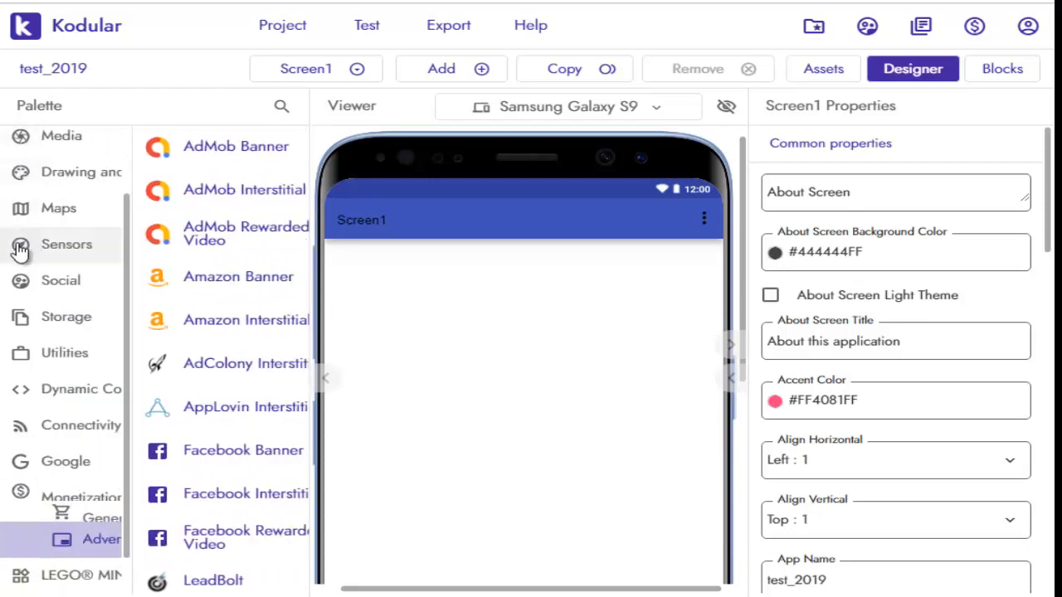
drag(251, 233, 255, 174)
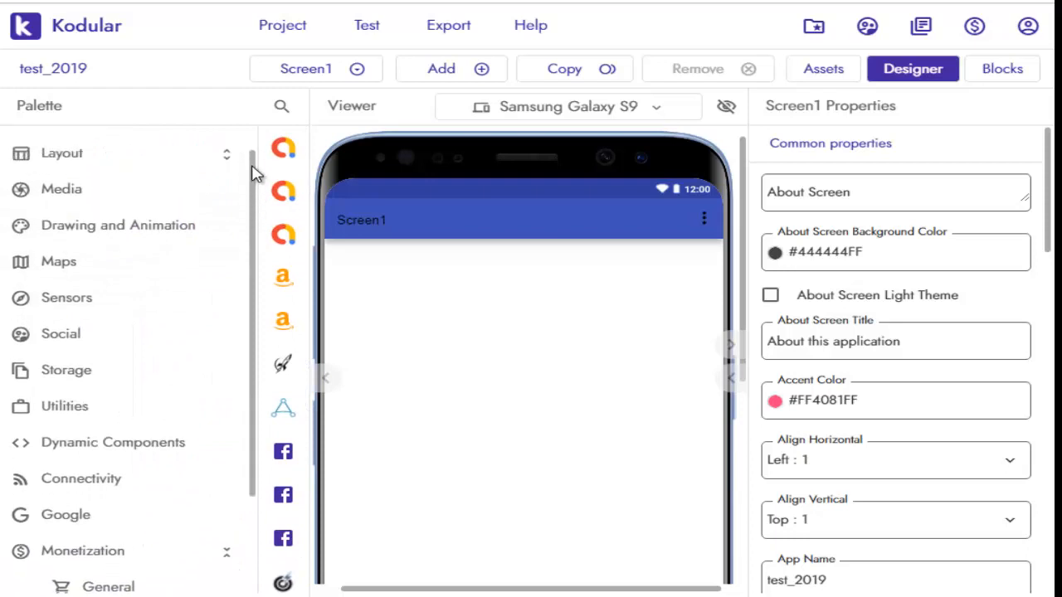
click(147, 159)
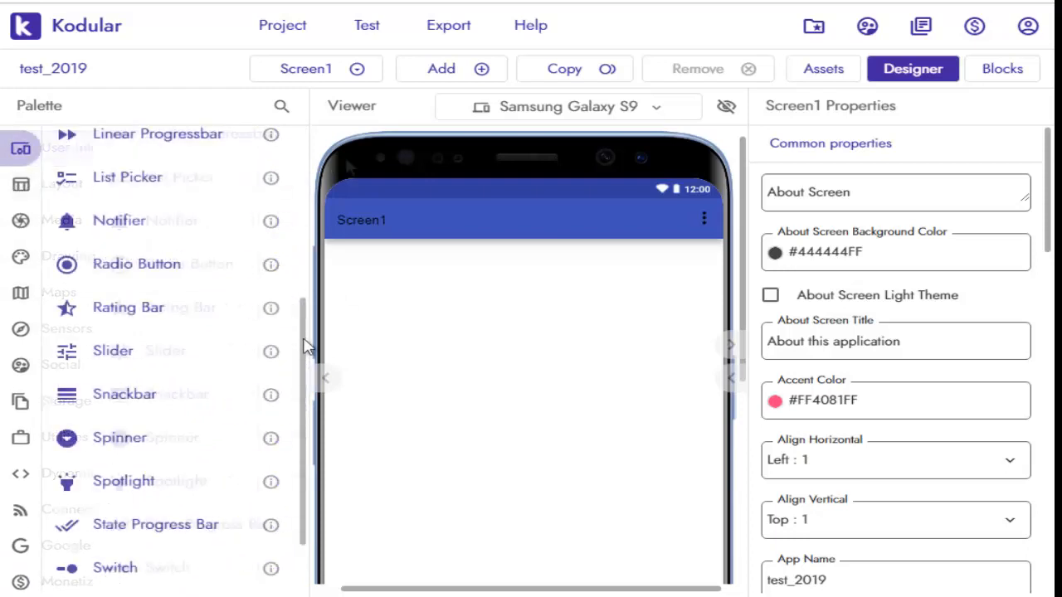
drag(307, 347, 332, 160)
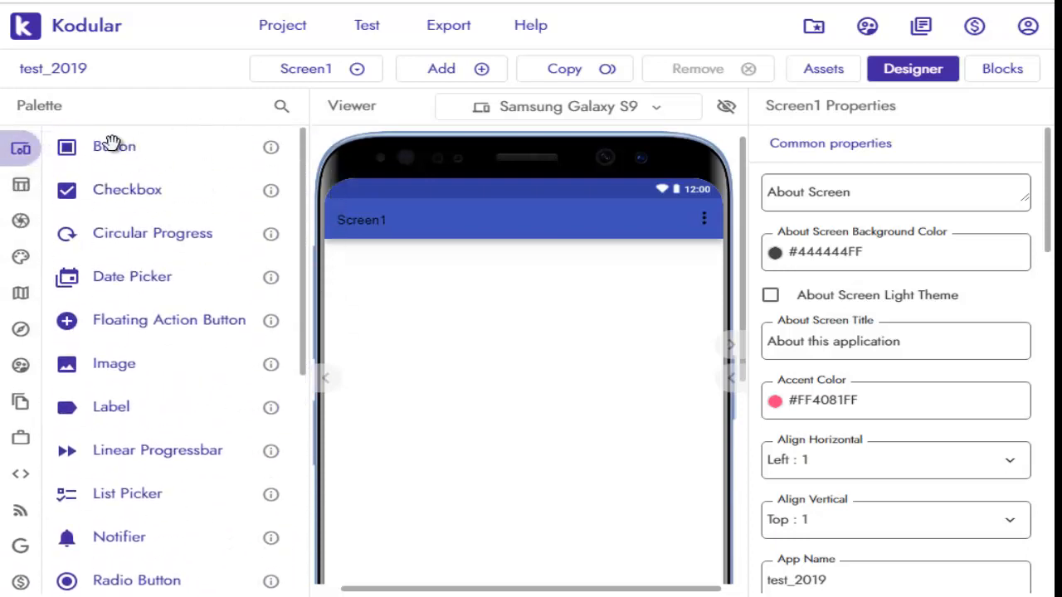
mouse_move(112, 142)
mouse_down()
mouse_move(152, 161)
mouse_move(190, 161)
mouse_move(368, 280)
mouse_move(462, 308)
mouse_up()
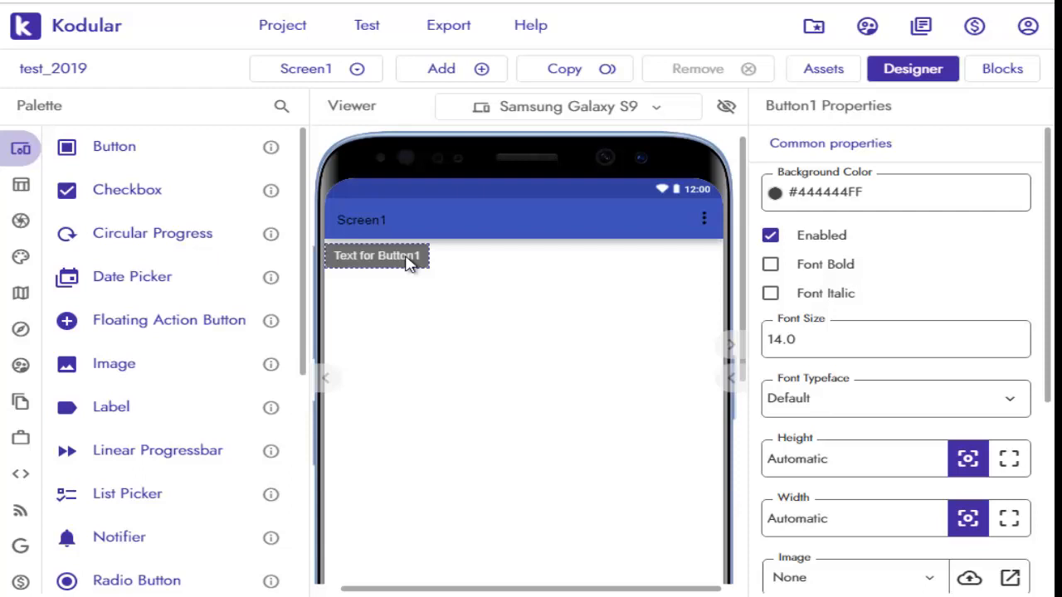
click(463, 340)
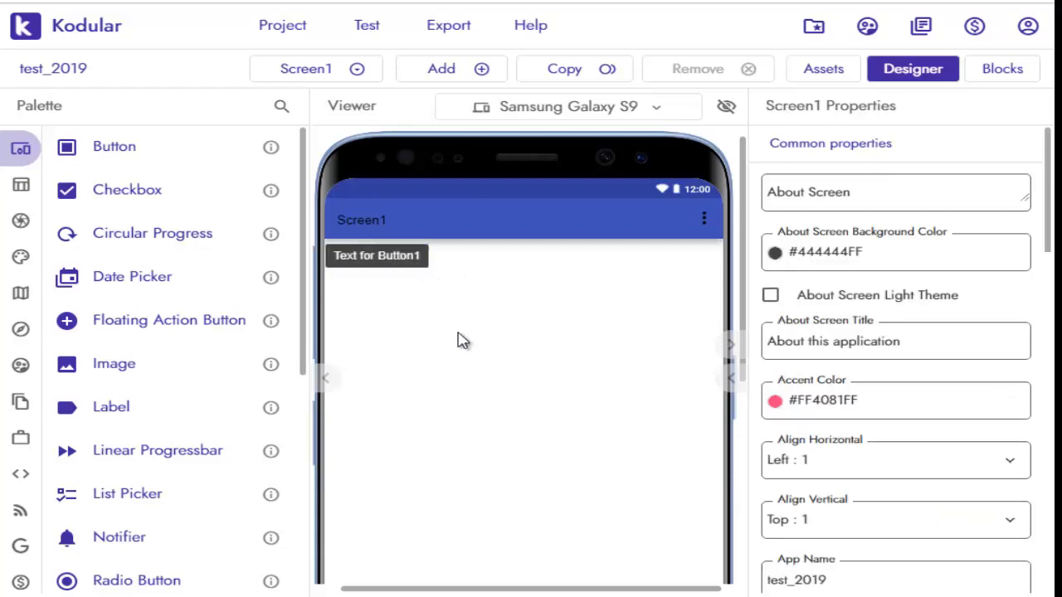
Set the width of the button on Screen1 to Fill parent
click(401, 266)
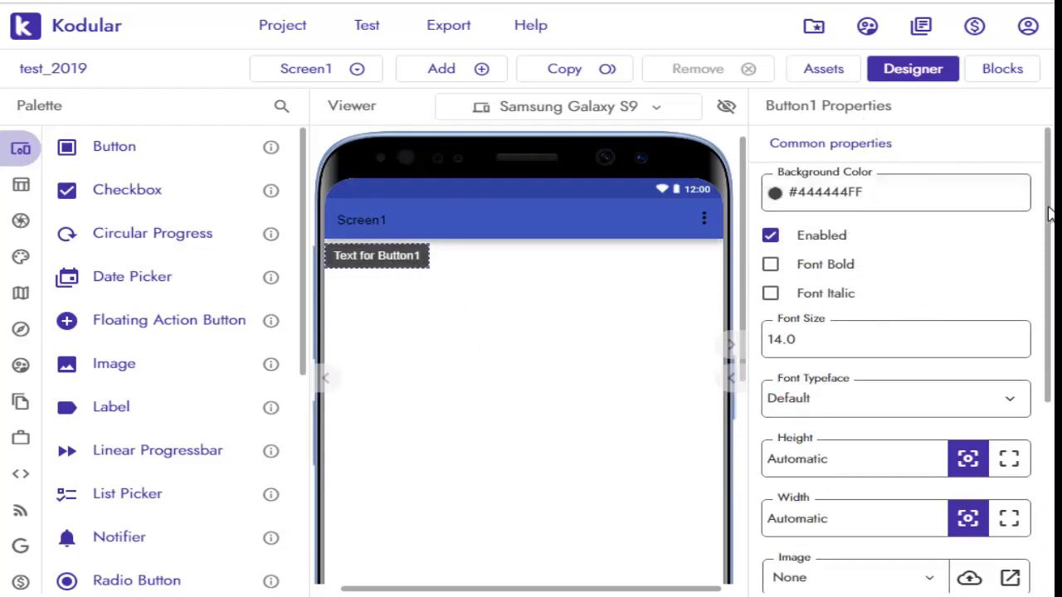
drag(1049, 214, 1054, 290)
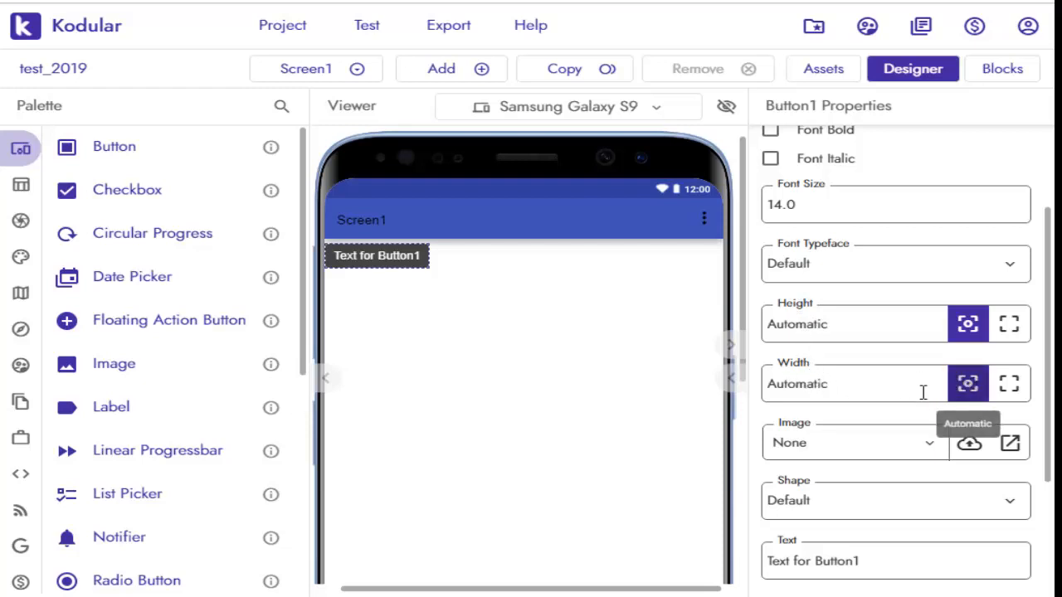
click(1011, 385)
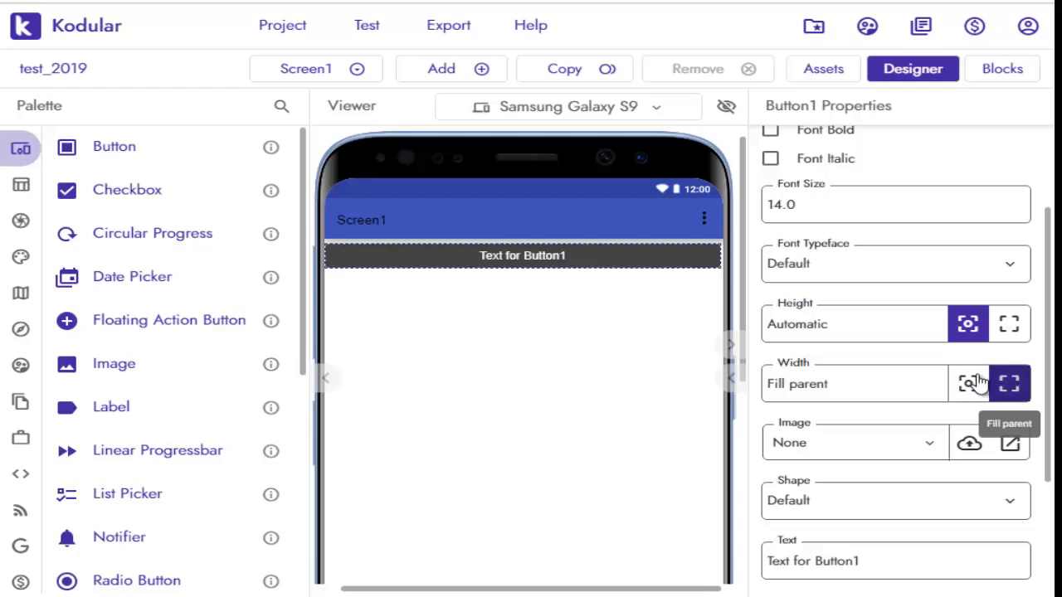
click(866, 387)
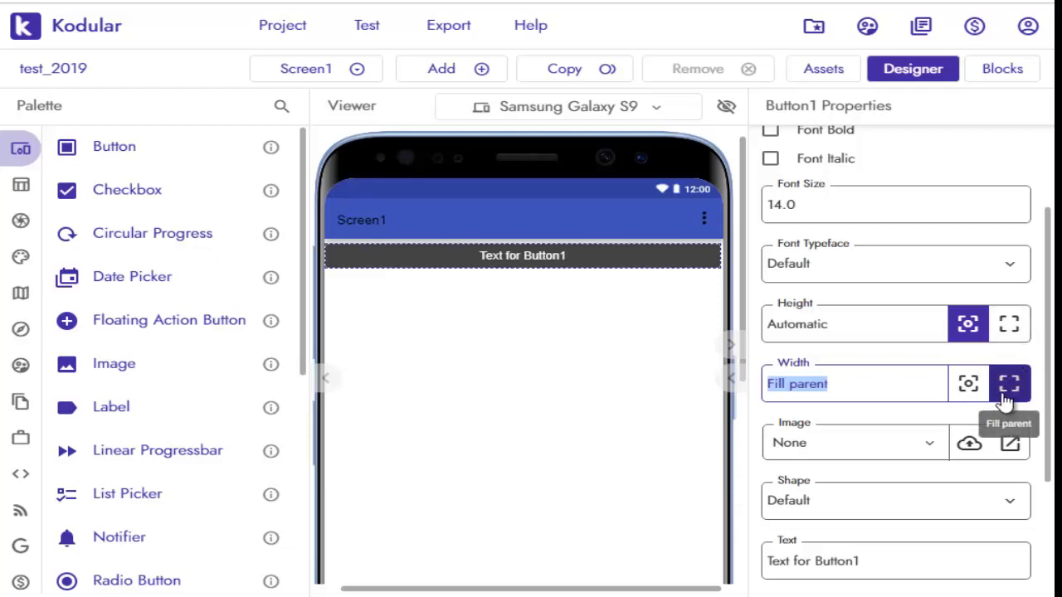
Set the button's height to 55 px
click(878, 340)
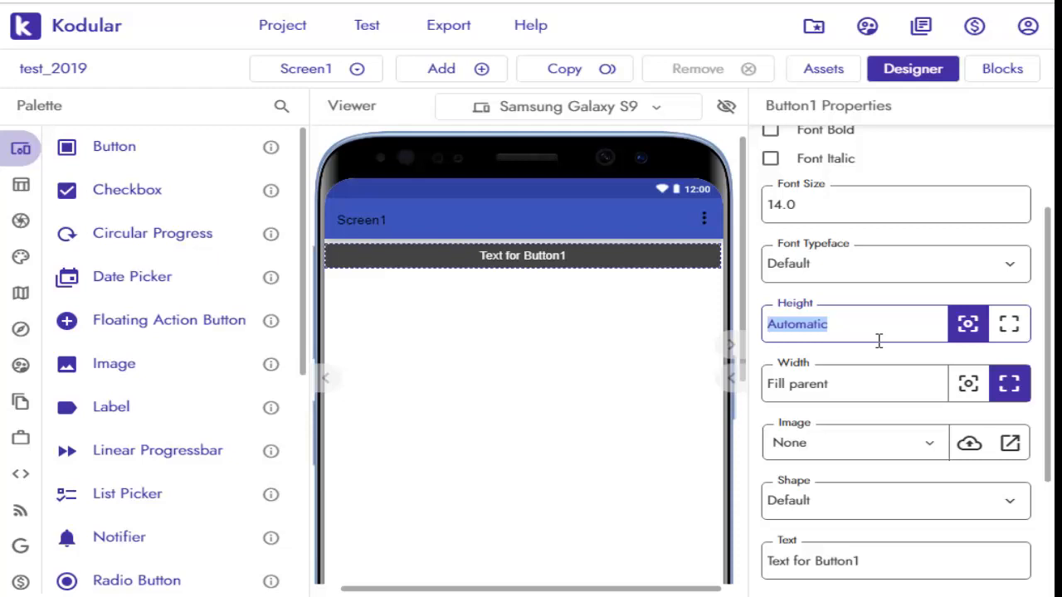
text(55)
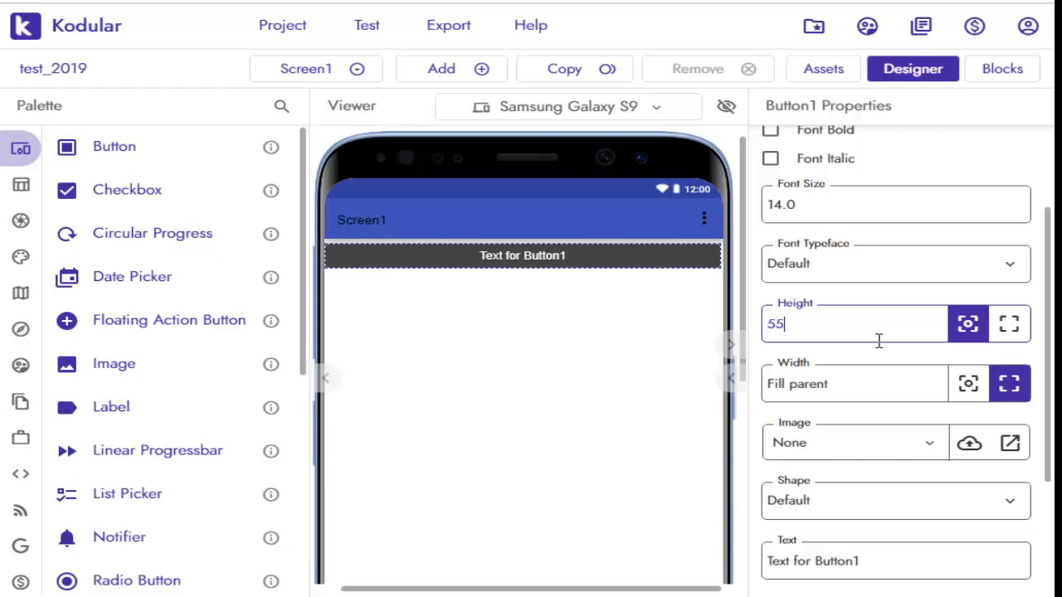
key(Return)
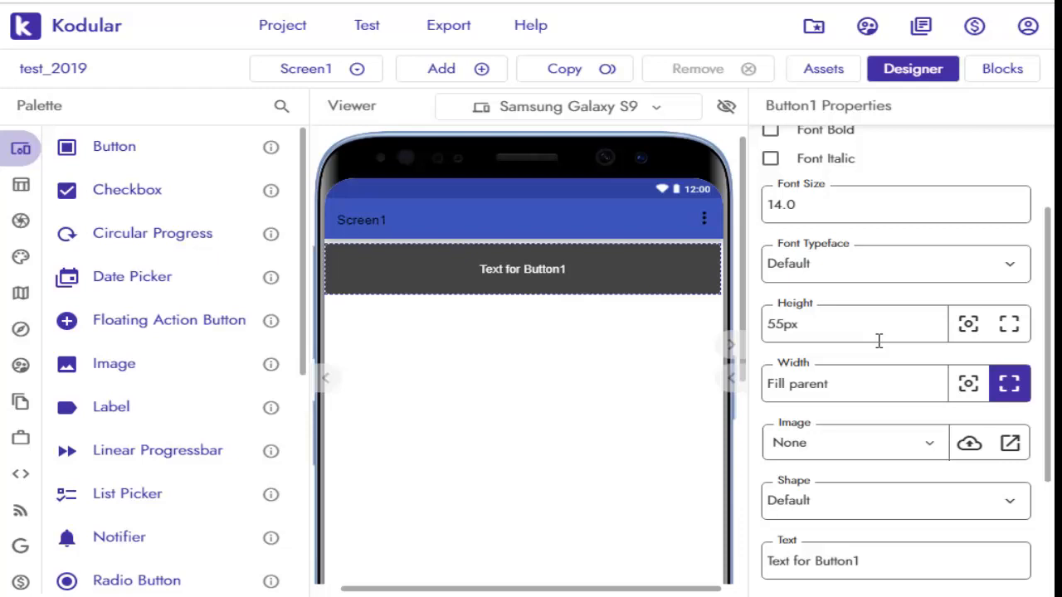
Change the unit of the button's height from pixels to percent, giving 55%
click(857, 324)
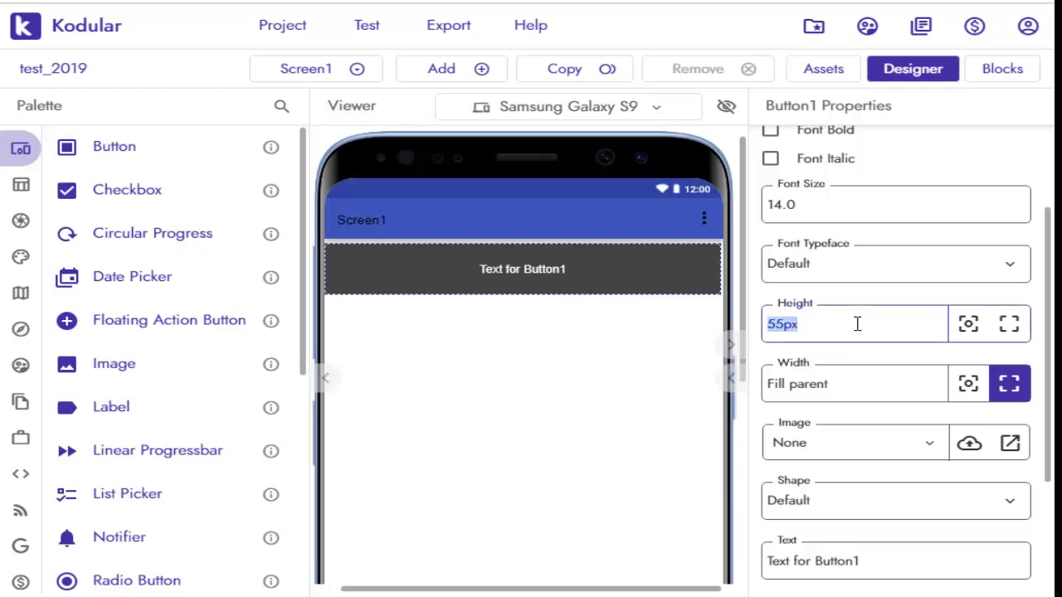
click(857, 323)
key(BackSpace)
key(BackSpace)
text(%)
key(Return)
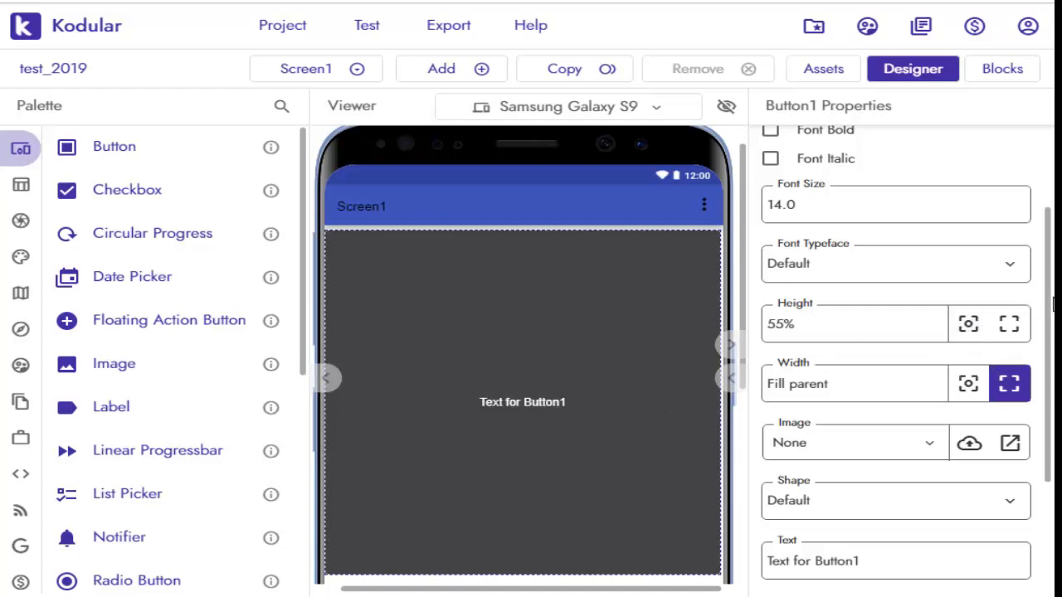
Look over the button's image and text properties, and view the Assets Manager before closing it
scroll(1052, 353, down, 1)
scroll(1052, 353, down, 3)
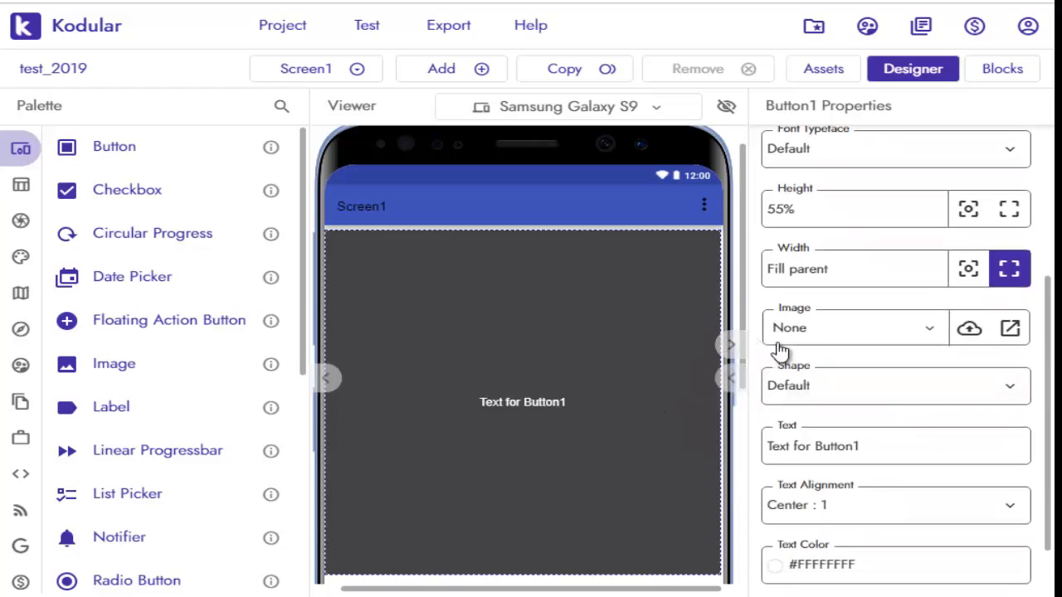
click(601, 376)
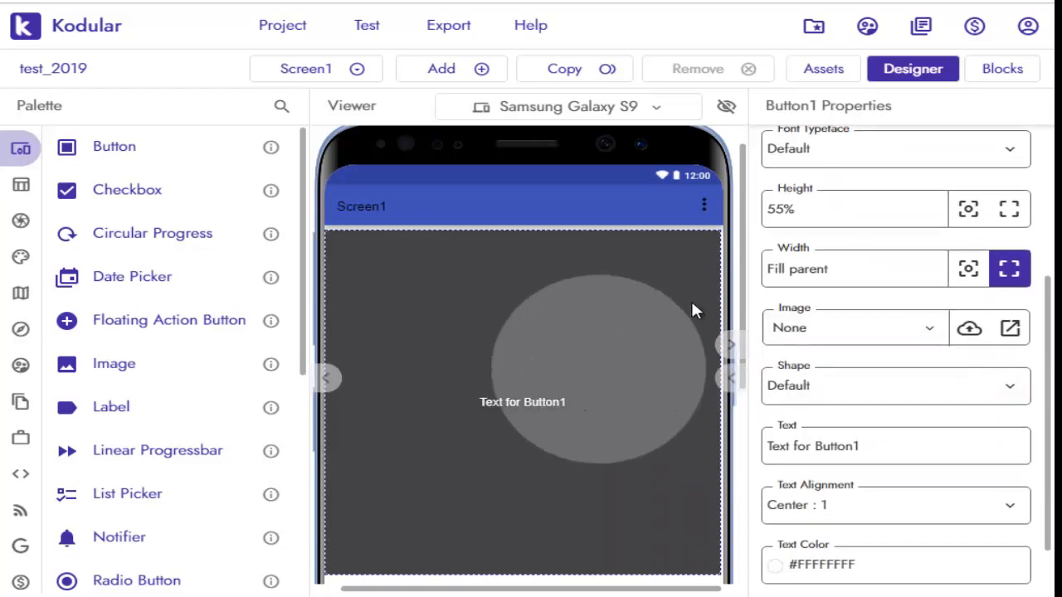
click(823, 69)
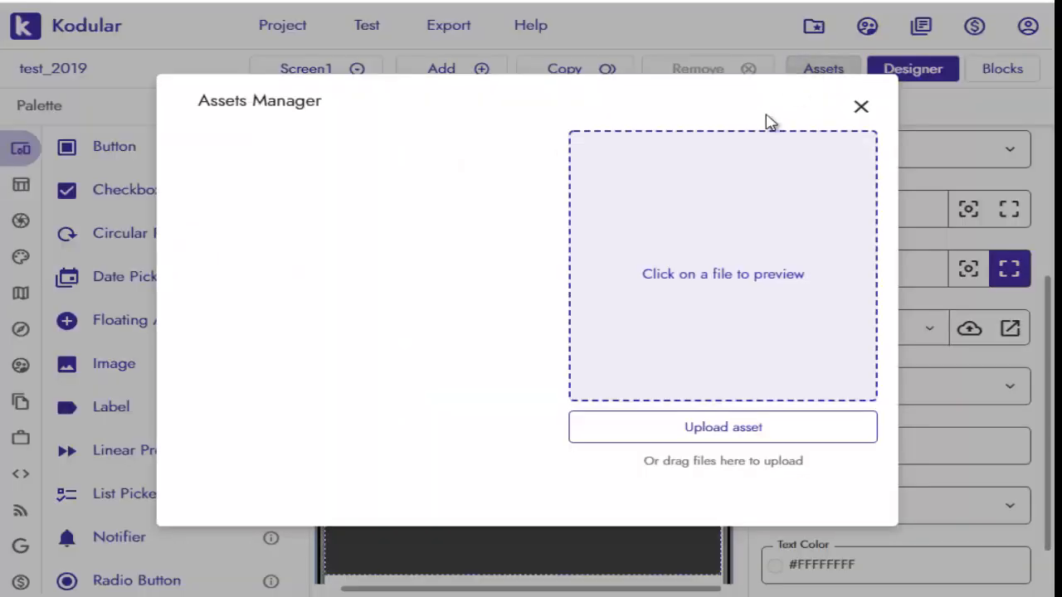
click(863, 106)
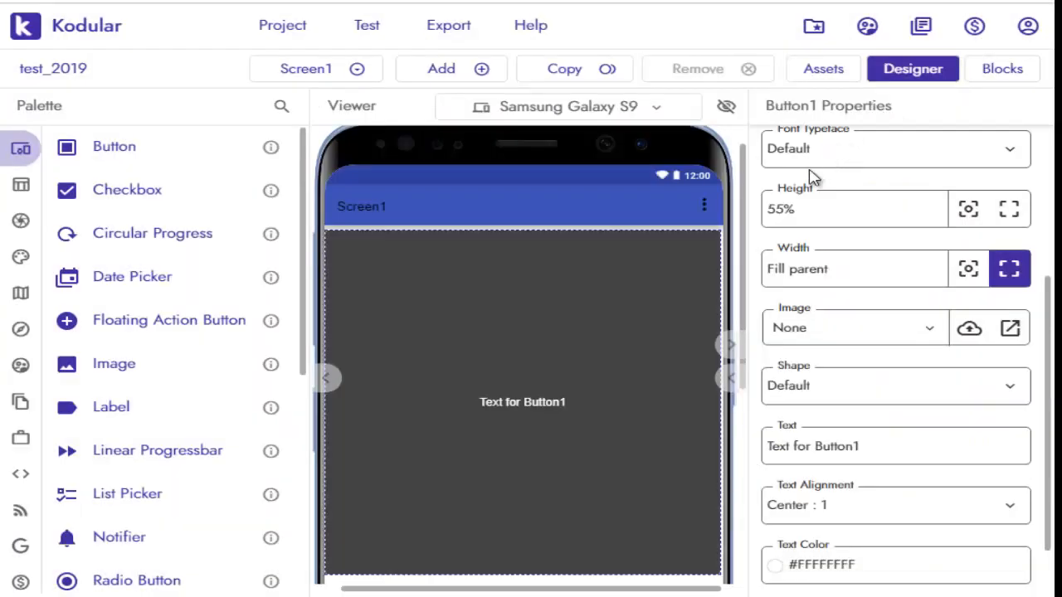
Examine the Assets Manager, opened from the button's image property and from the project, and look over the button's remaining common properties
click(969, 328)
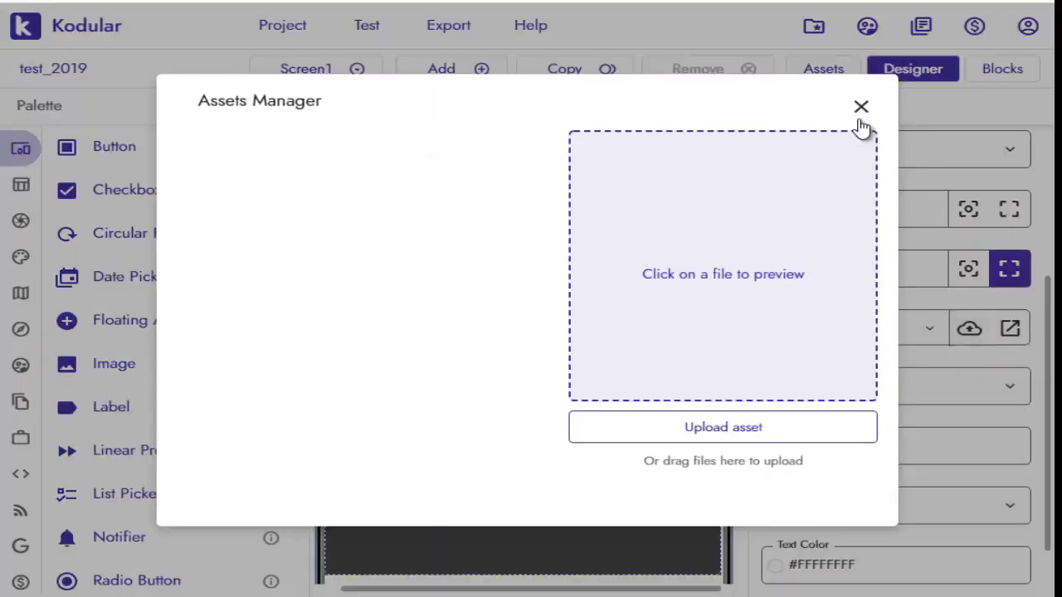
click(859, 107)
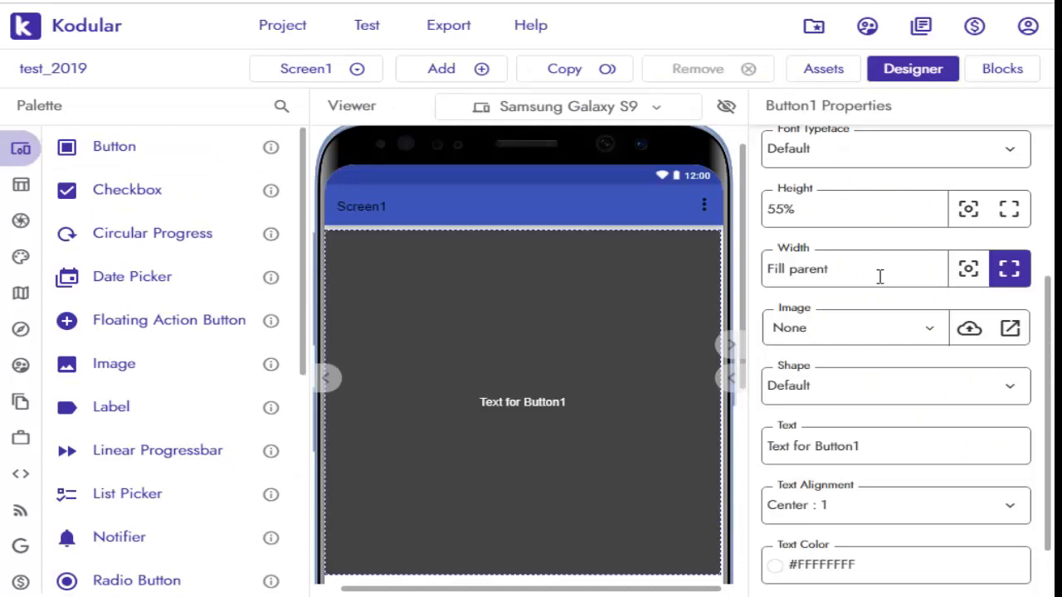
click(973, 329)
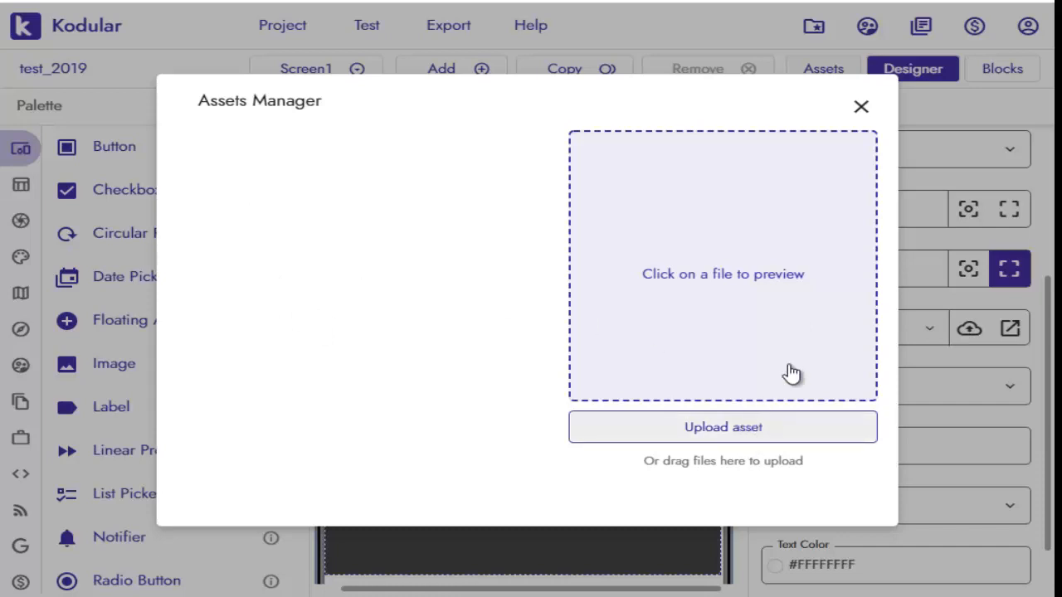
click(861, 108)
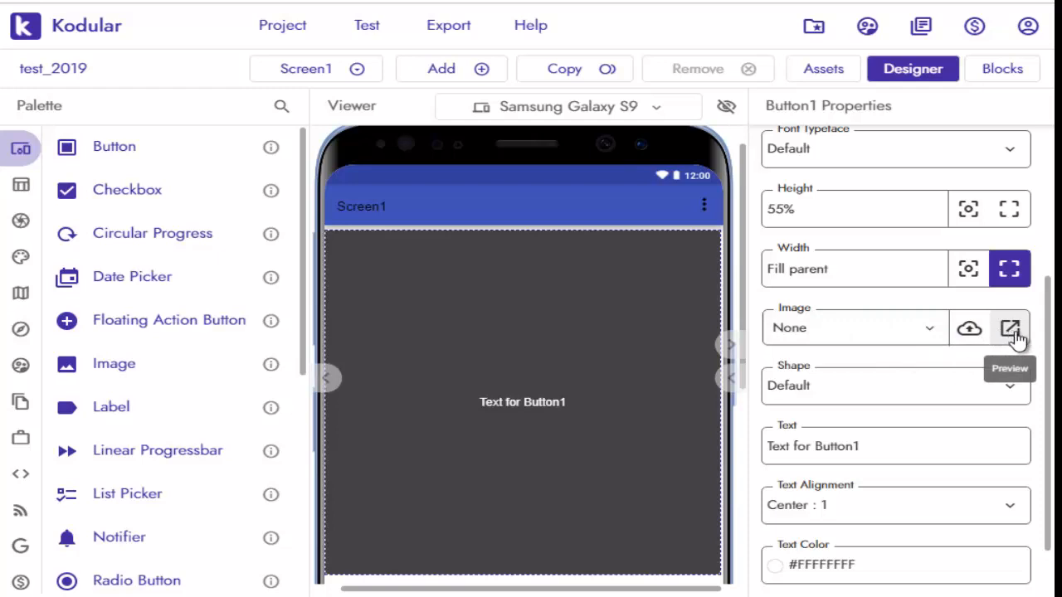
drag(1046, 351, 1047, 386)
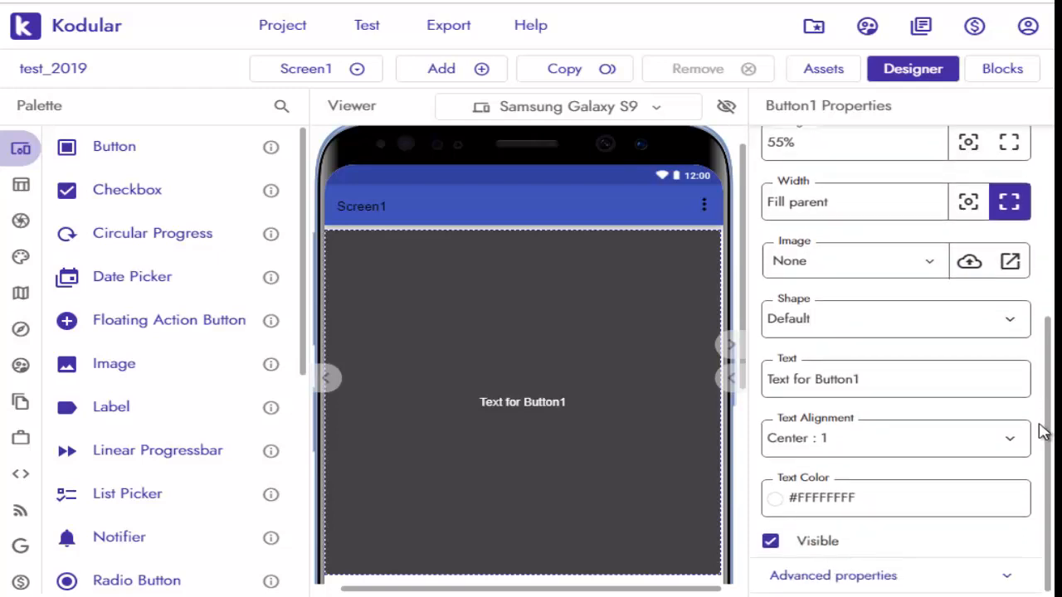
scroll(1051, 357, up, 1)
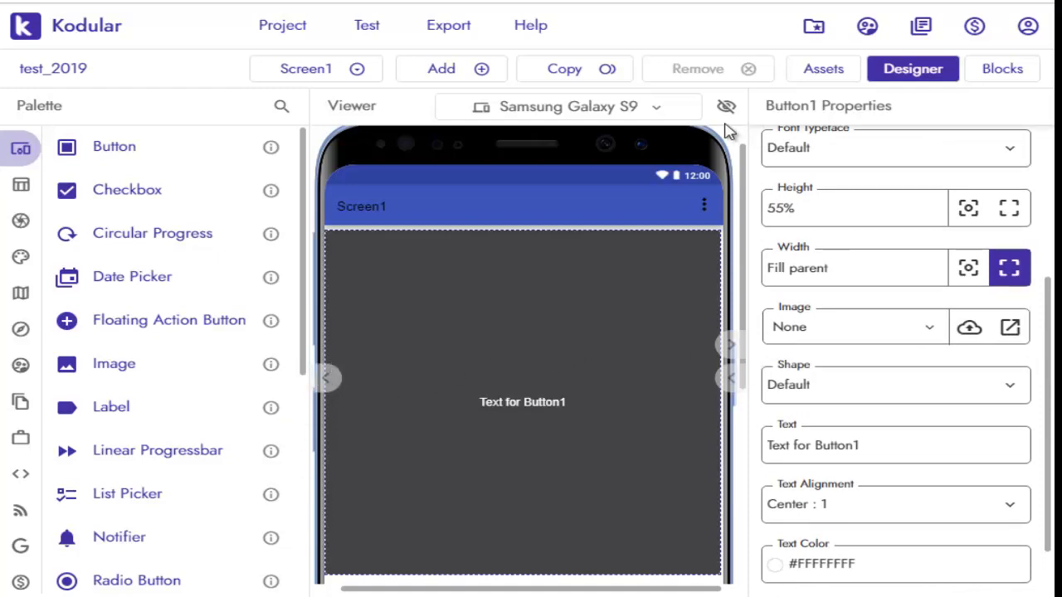
click(812, 71)
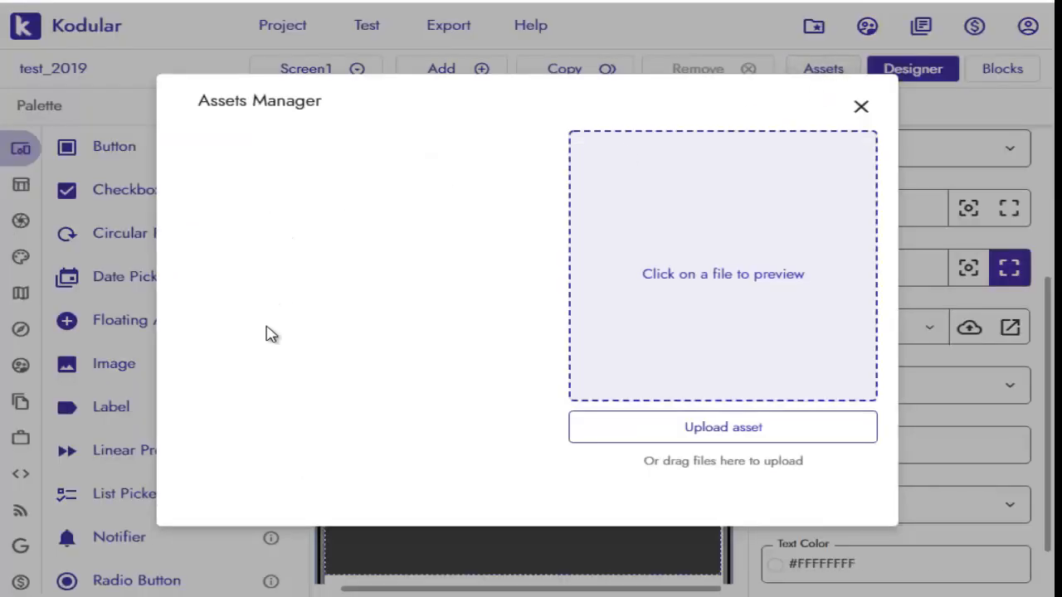
click(861, 106)
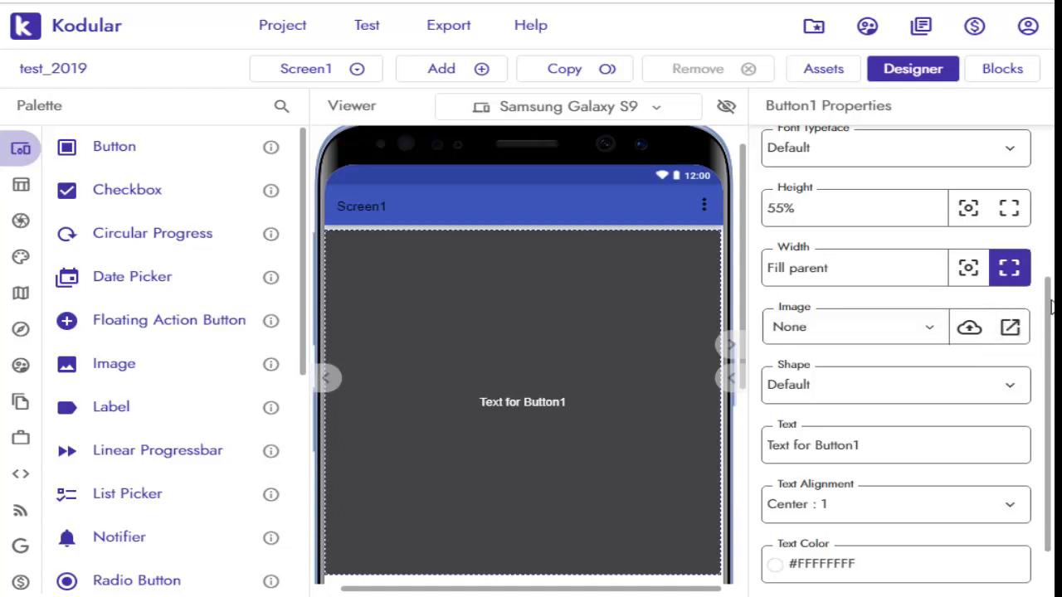
scroll(1052, 307, down, 1)
scroll(1052, 307, up, 1)
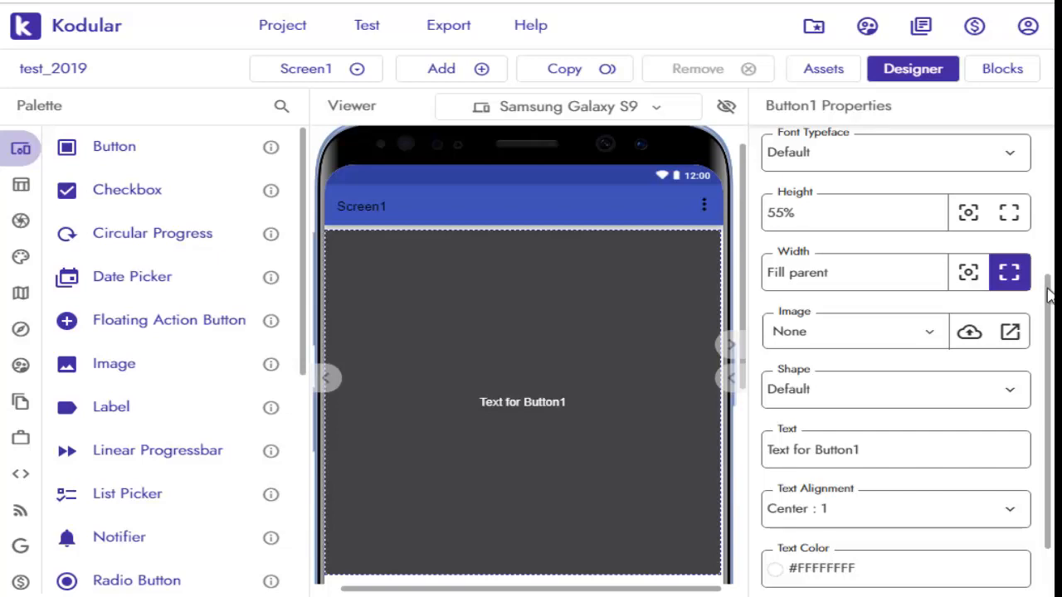
drag(1049, 295, 1052, 145)
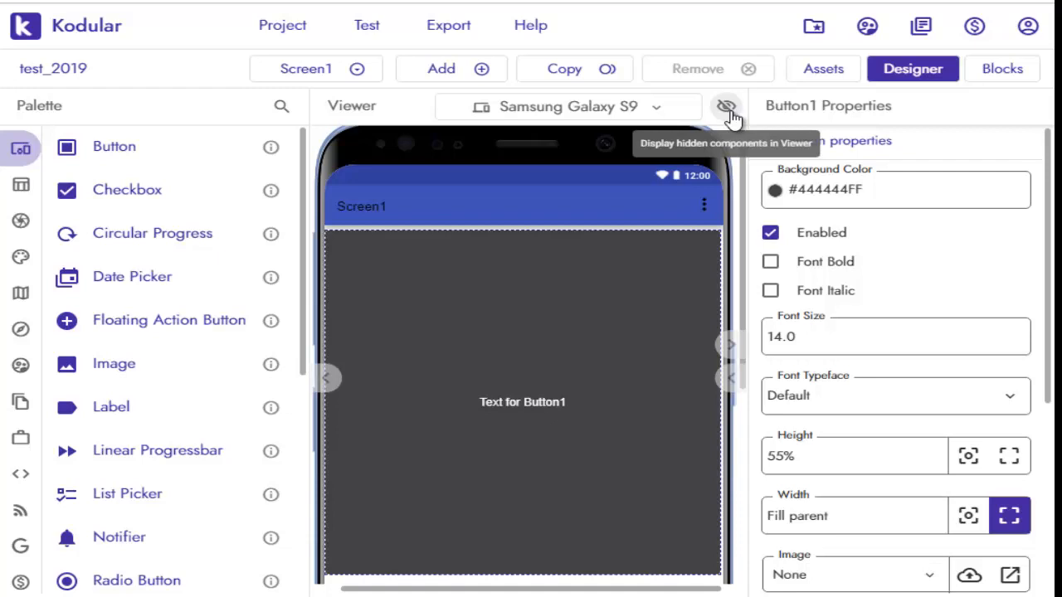
click(472, 386)
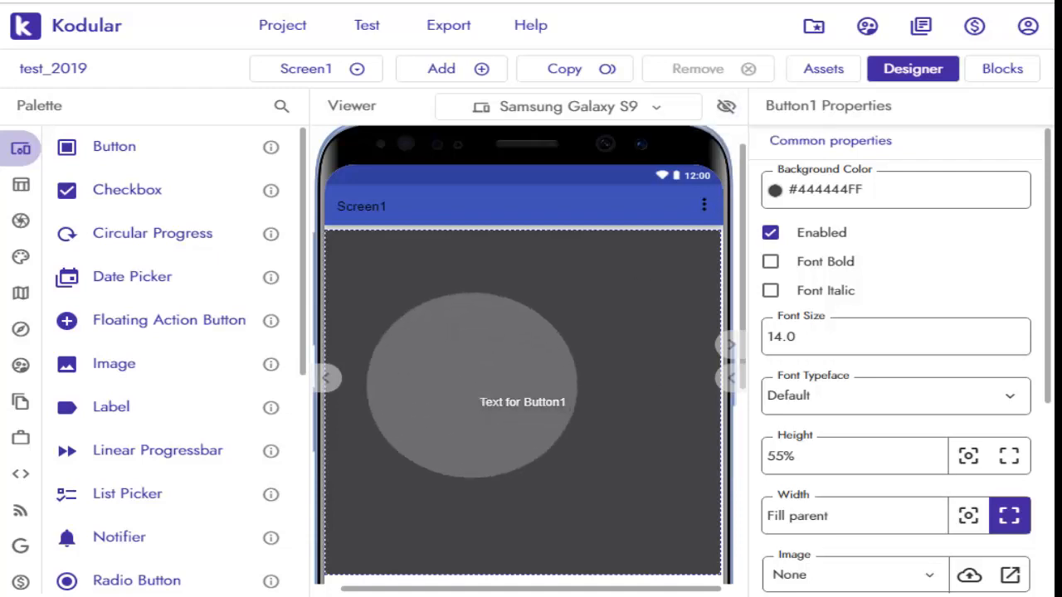
Turn off the Visible property of Button1 and display hidden components in the Viewer
scroll(1043, 469, down, 4)
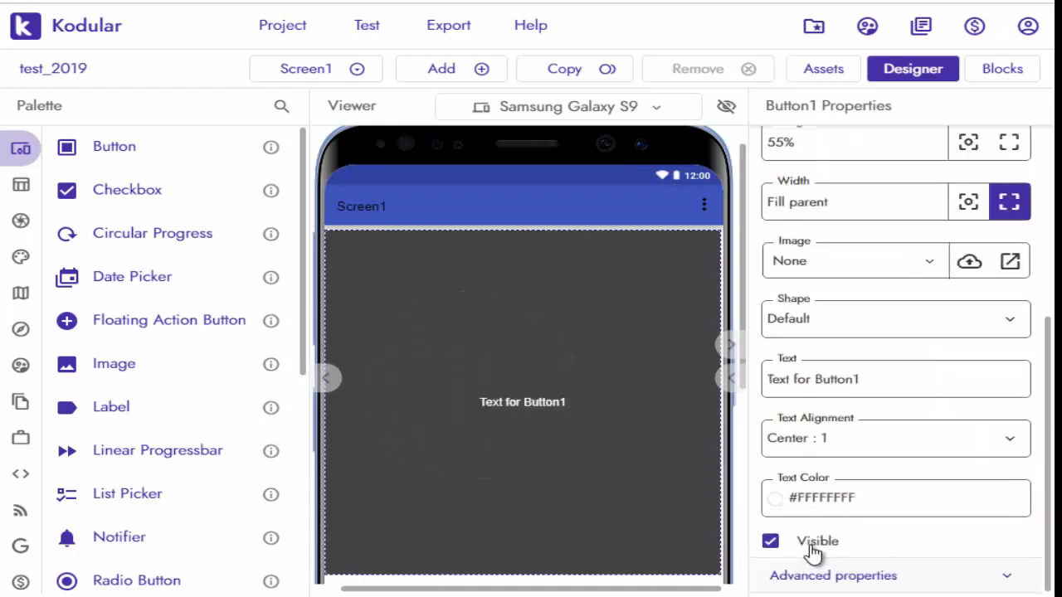
click(812, 548)
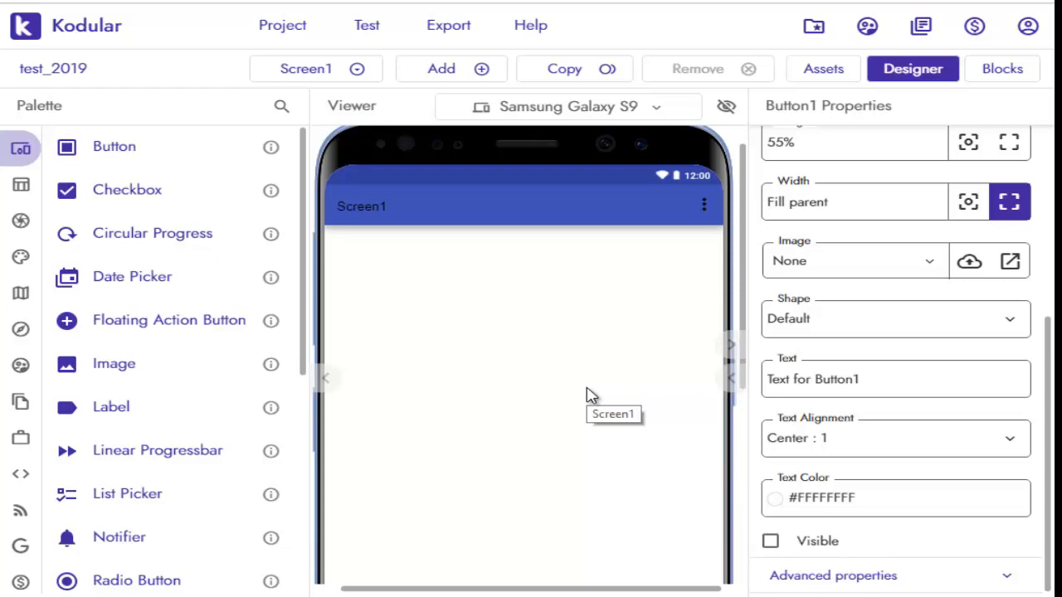
click(805, 541)
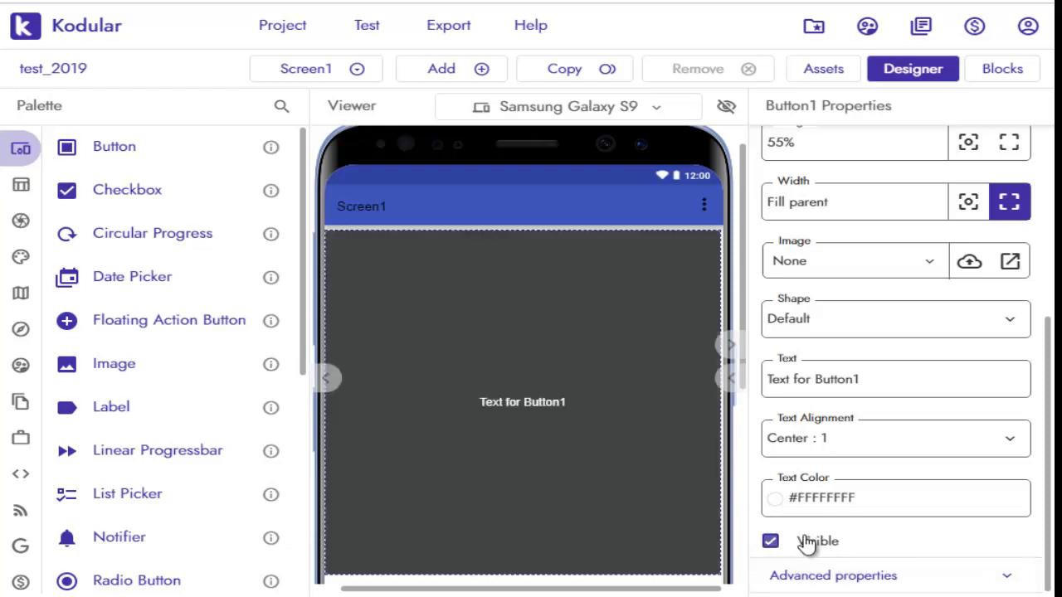
click(803, 541)
click(804, 541)
click(805, 541)
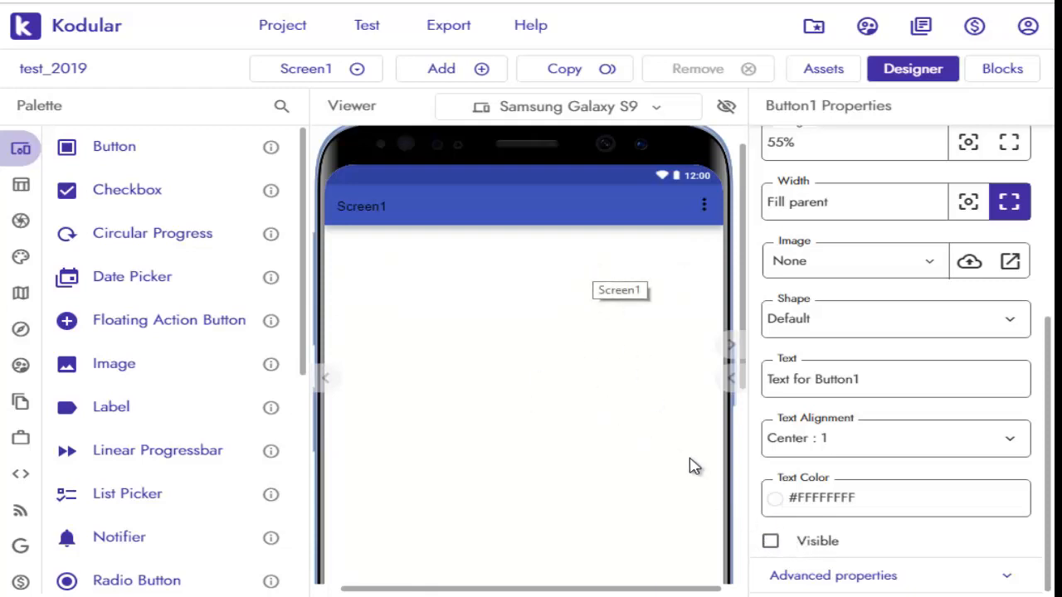
click(724, 109)
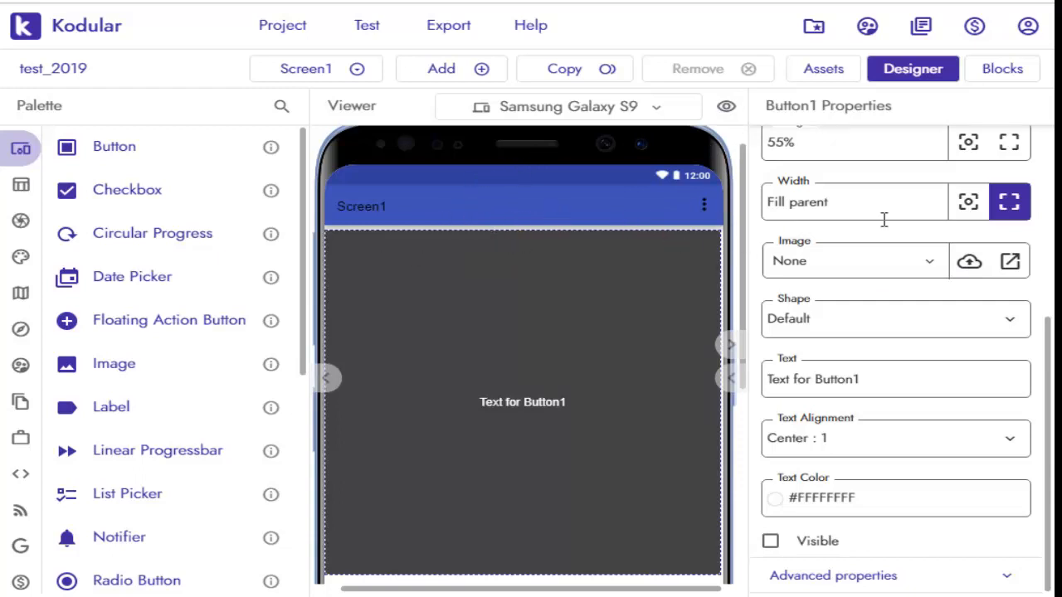
In the Blocks editor, place the Screen1 Back Pressed event with its close screen condition from the backpack into the workspace
click(998, 73)
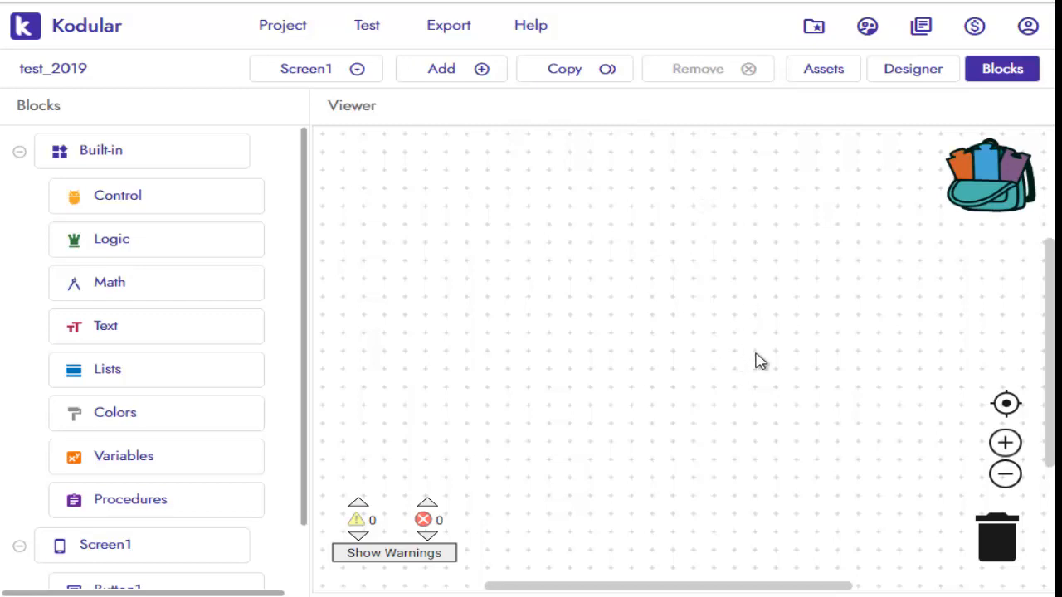
click(983, 191)
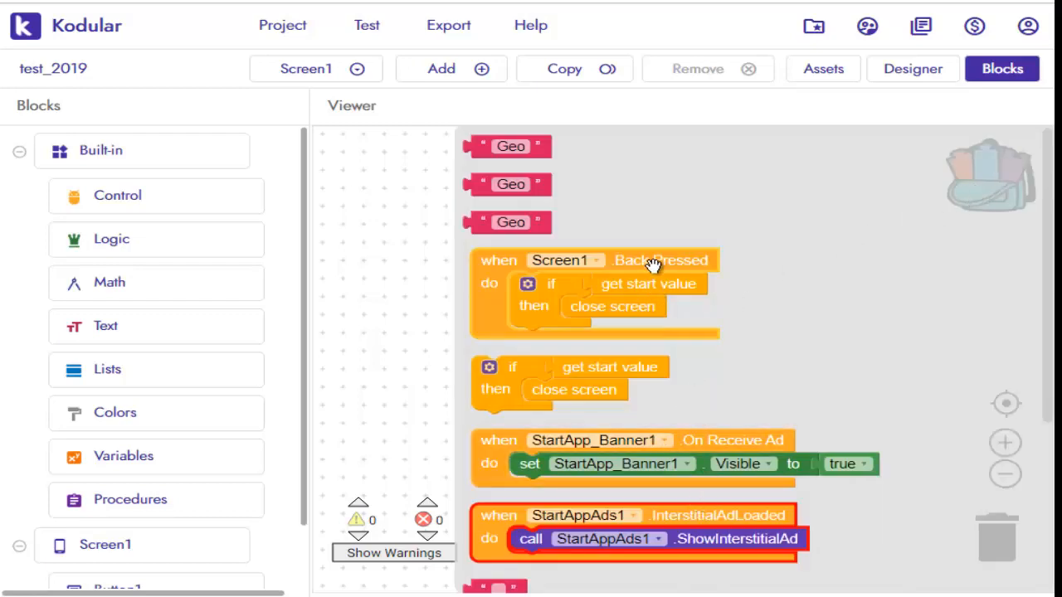
drag(667, 258, 612, 252)
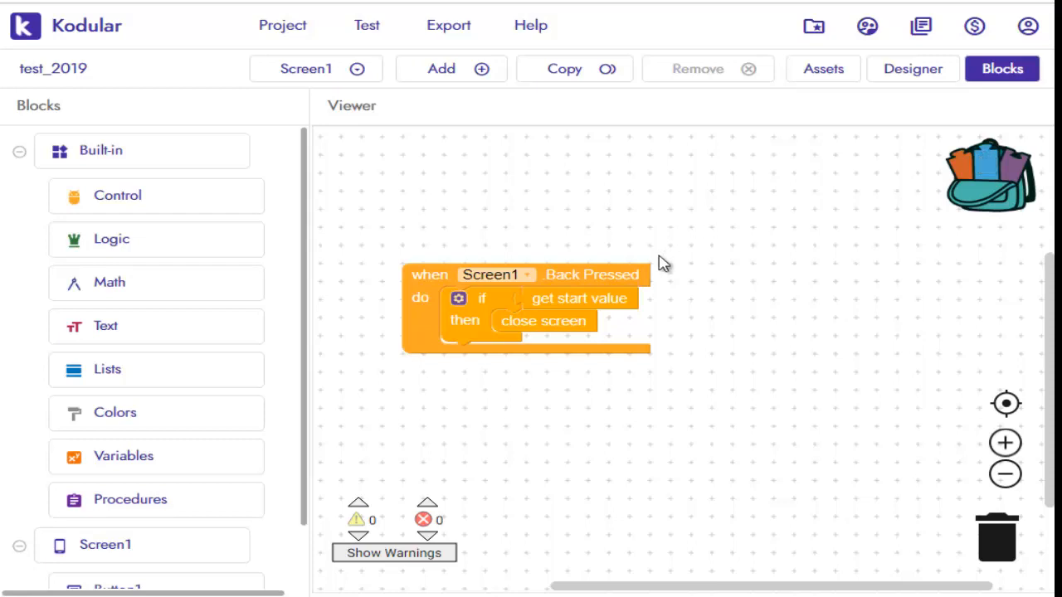
drag(640, 277, 681, 239)
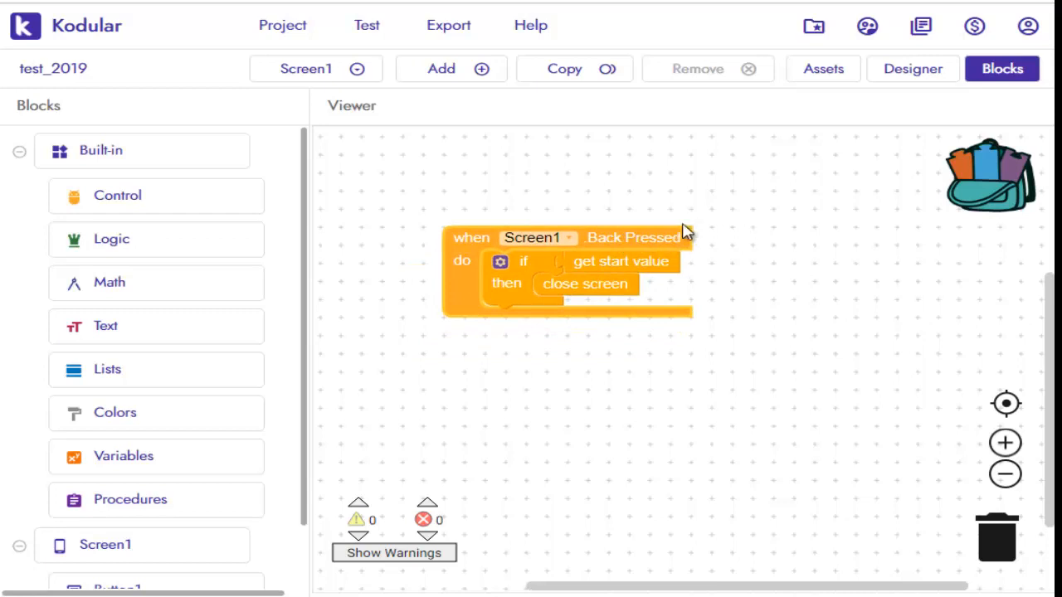
Download the Back Pressed blocks as a PNG and delete them from the workspace
right_click(638, 240)
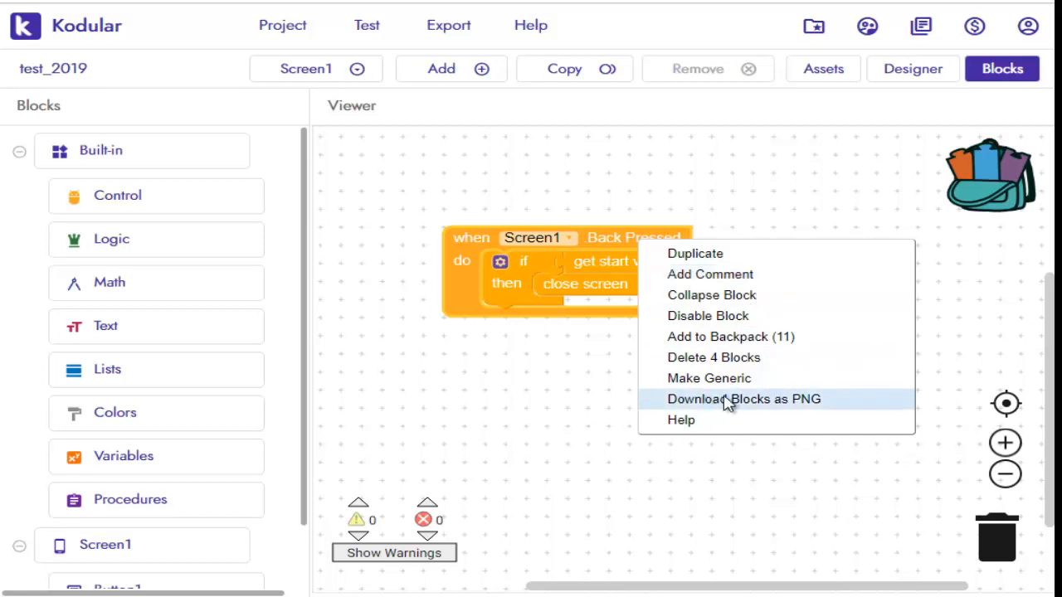
click(798, 408)
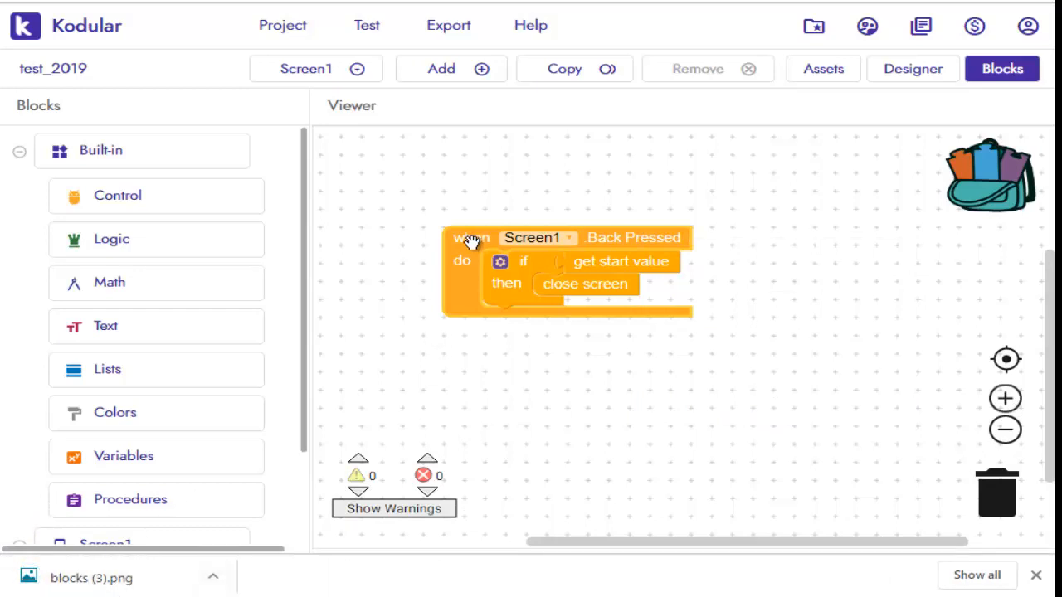
drag(471, 241, 994, 480)
click(717, 334)
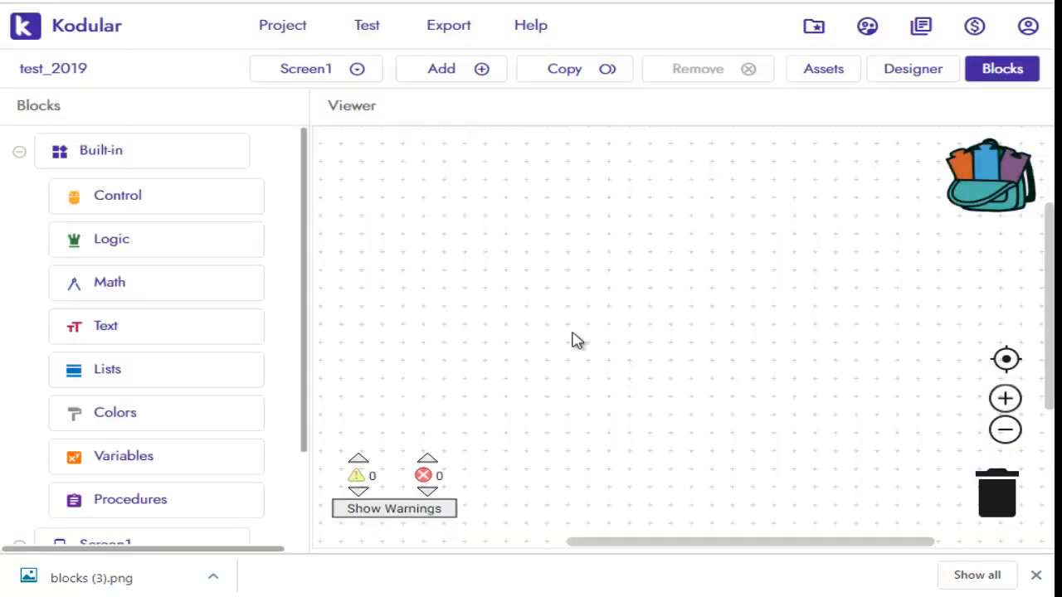
Save the emptied Screen1 workspace and import the downloaded blocks (3) image from the Downloads folder into it
click(213, 576)
click(298, 515)
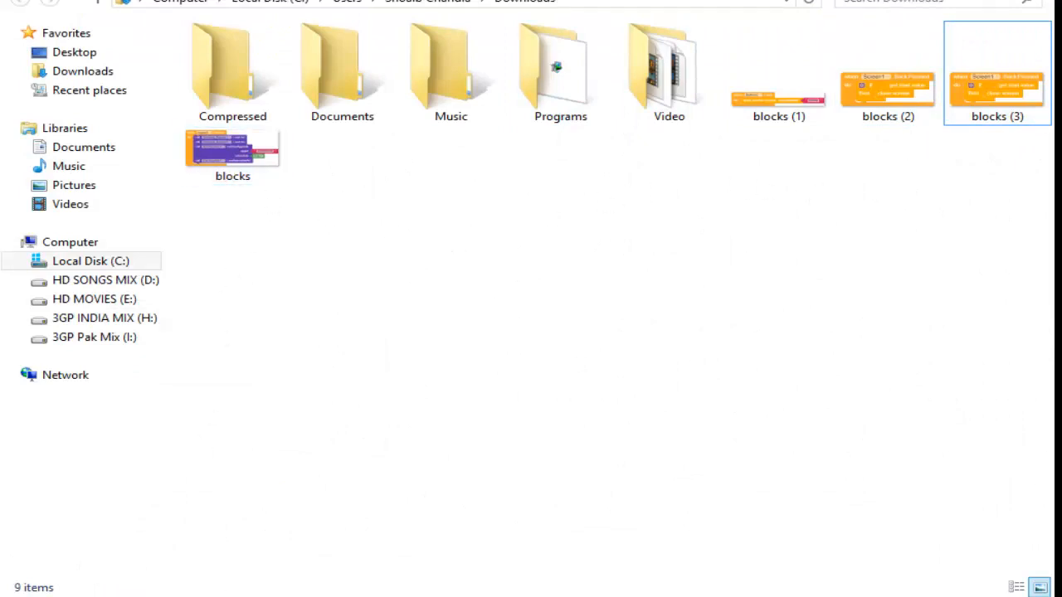
key(alt+Tab)
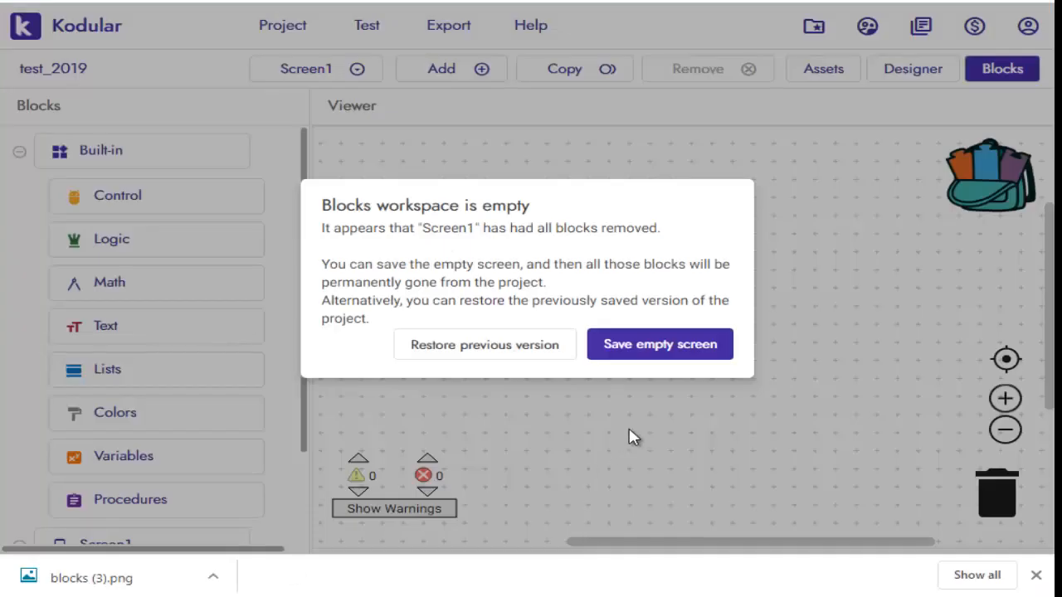
click(663, 348)
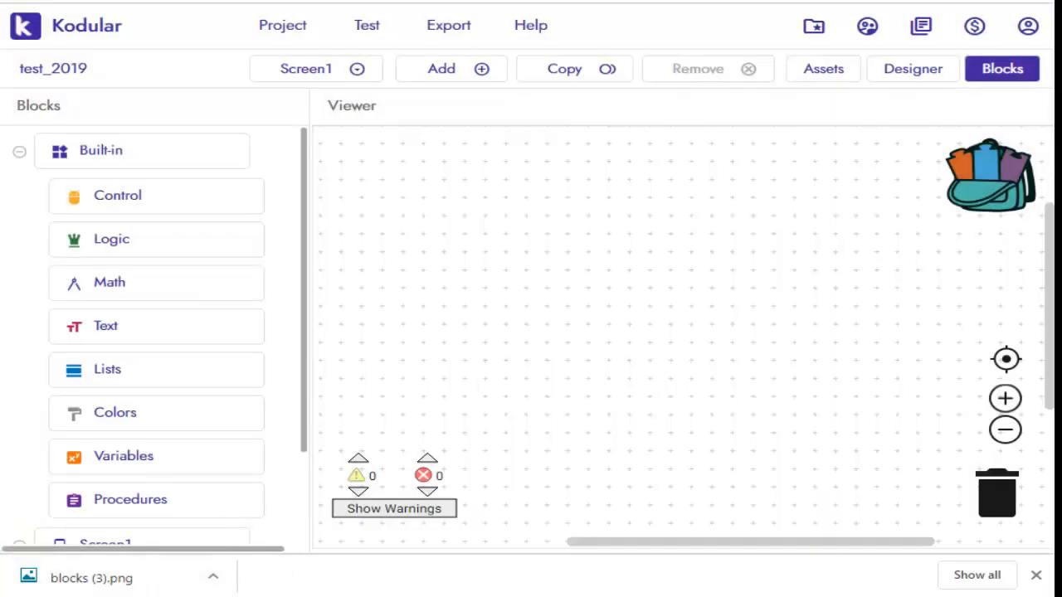
key(alt+Tab)
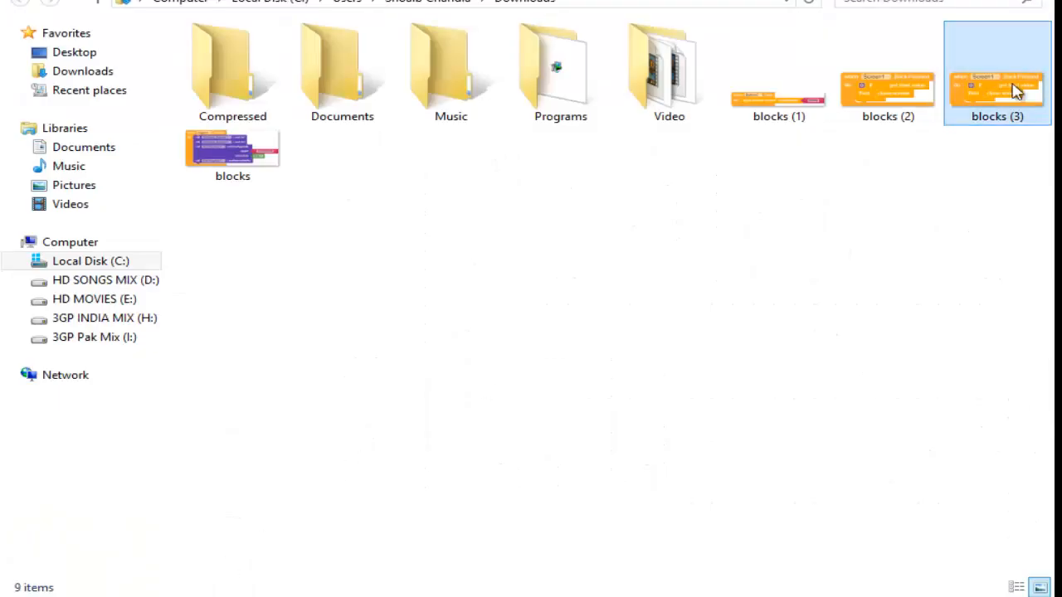
drag(1018, 91, 509, 222)
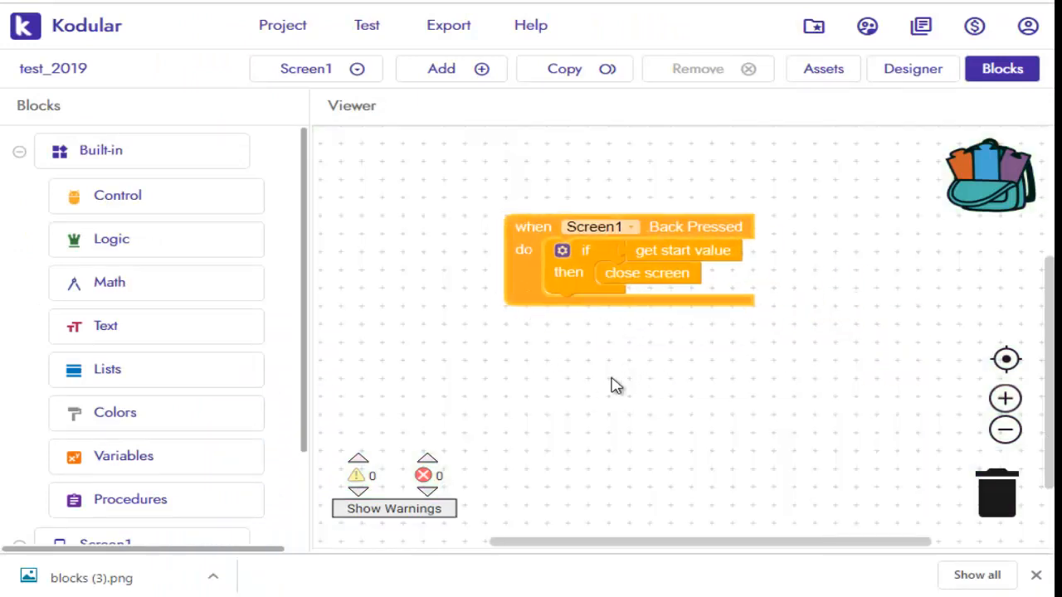
Import the blocks (1) image from the Downloads folder below the Back Pressed blocks and set its Click event to Button1
click(390, 596)
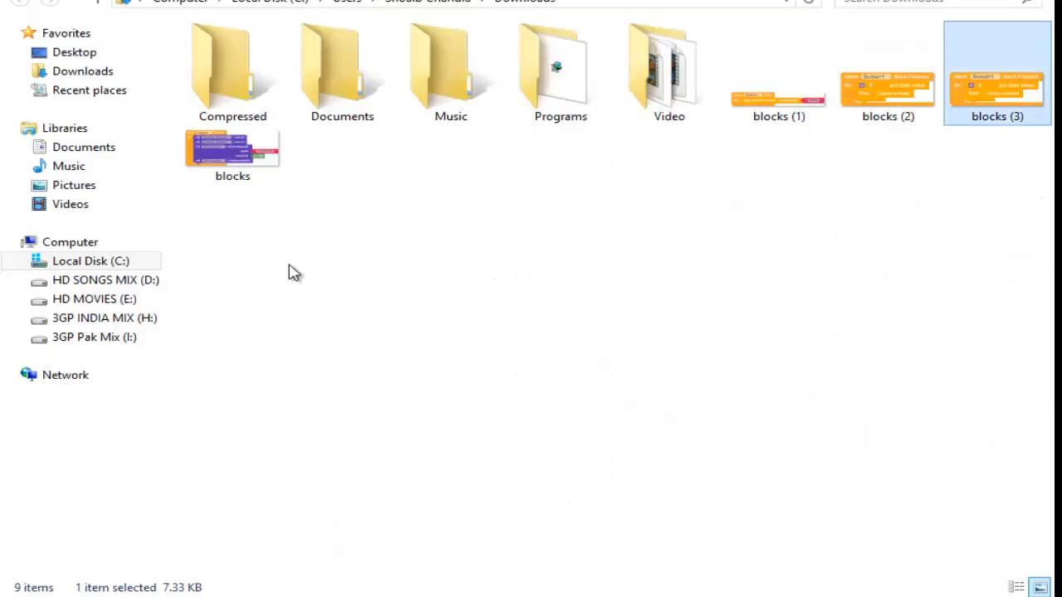
drag(778, 111, 600, 408)
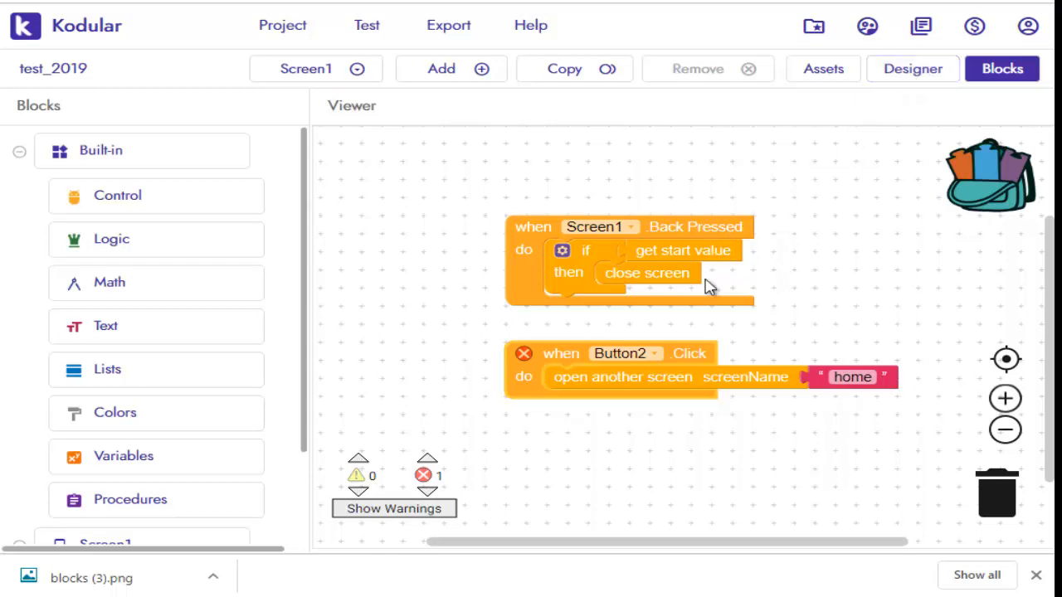
click(655, 355)
click(640, 371)
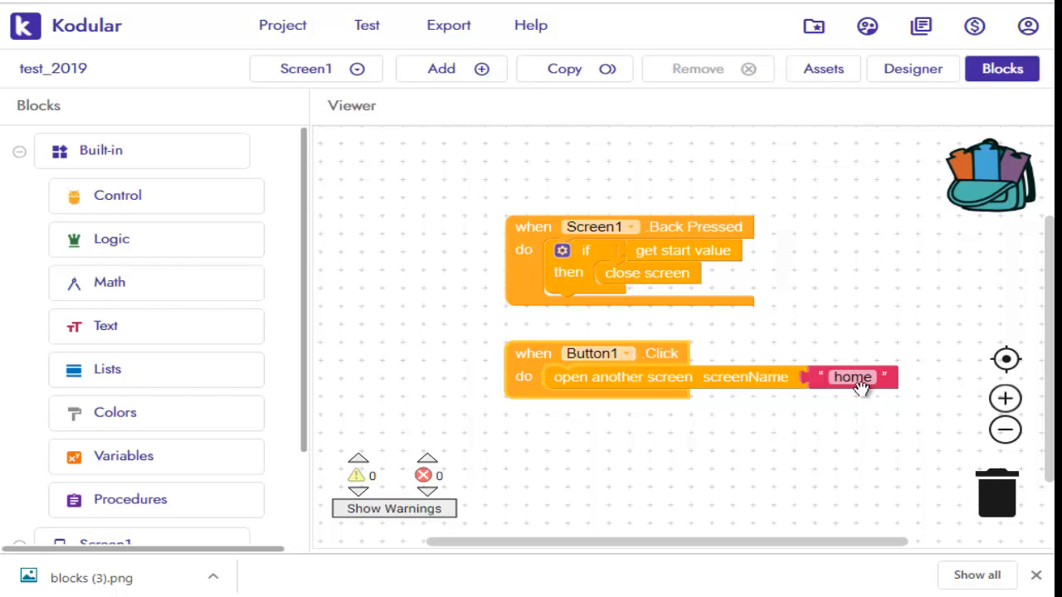
click(827, 309)
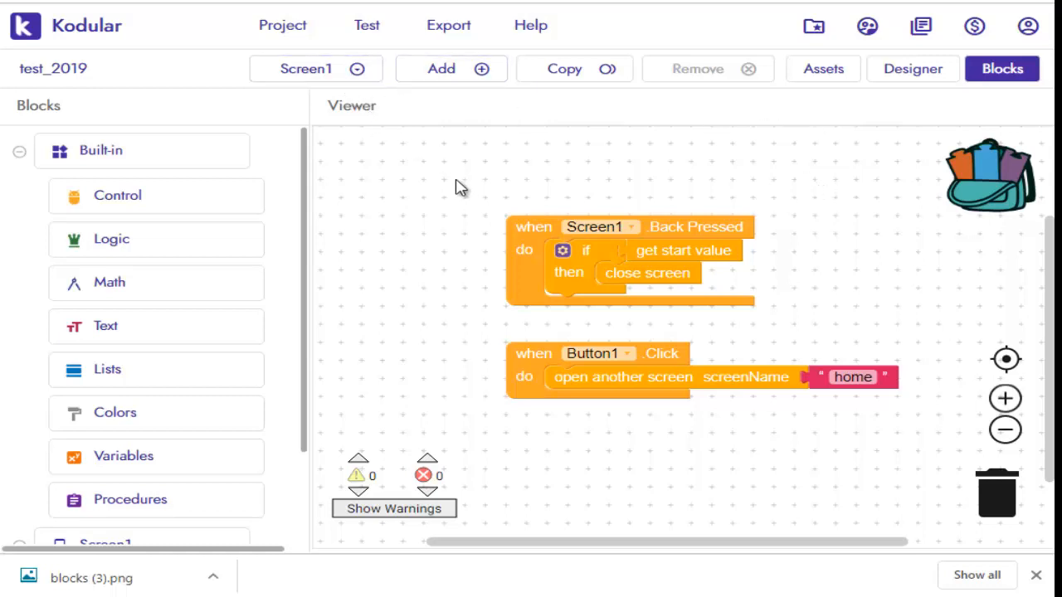
Browse the built-in Math blocks through to the end of the list
scroll(307, 218, down, 2)
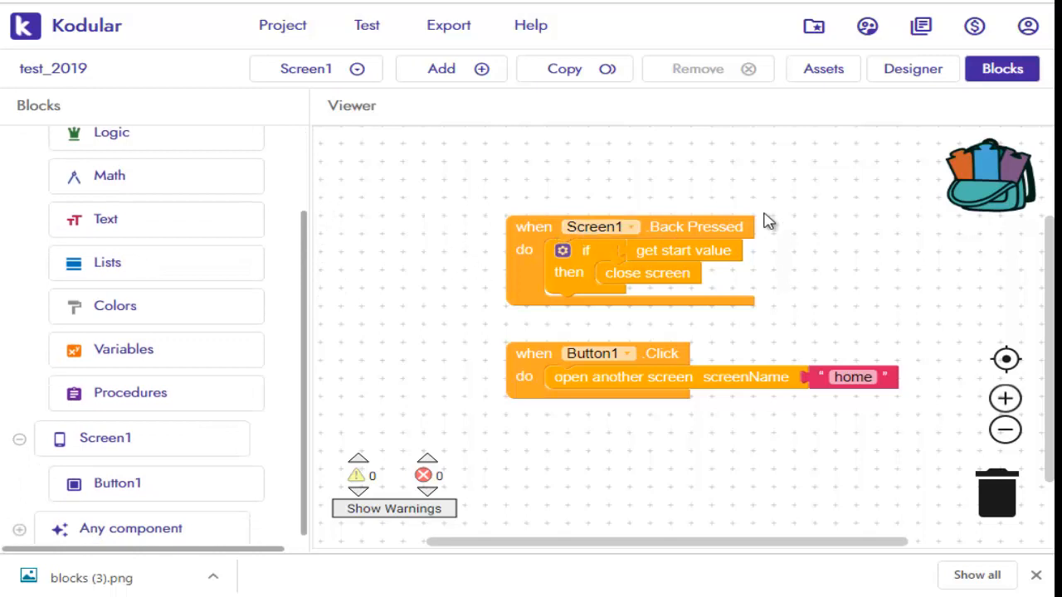
click(125, 191)
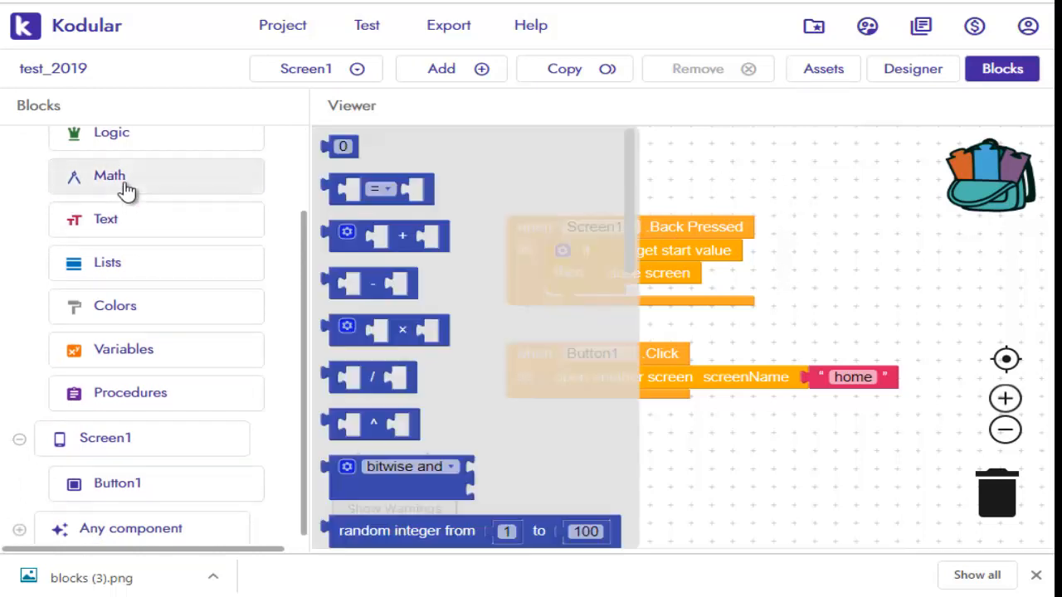
drag(627, 249, 647, 526)
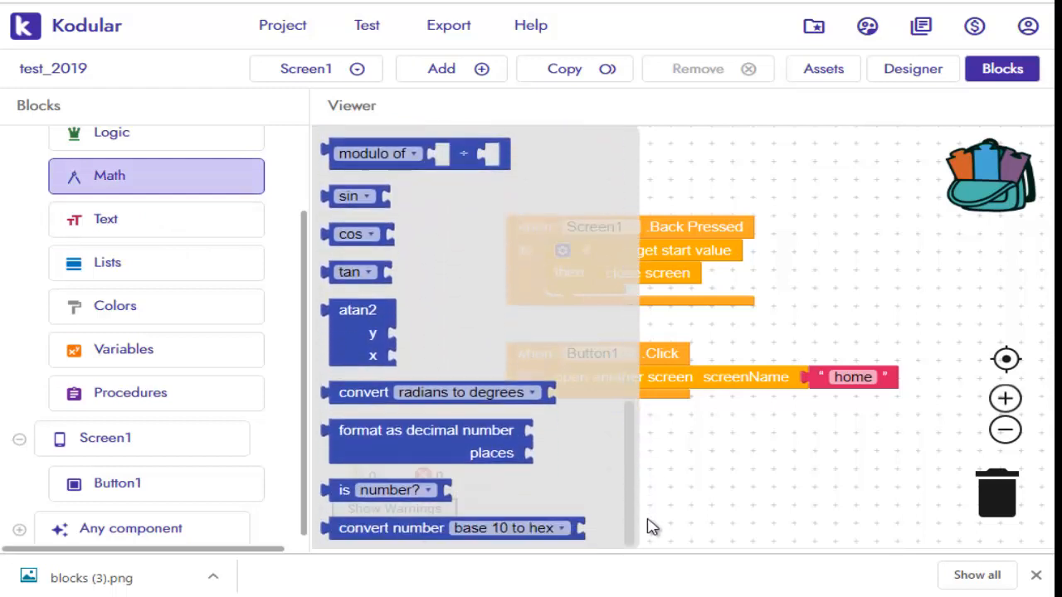
Look through the built-in Colors blocks and the Text blocks, and close the block list again
click(252, 316)
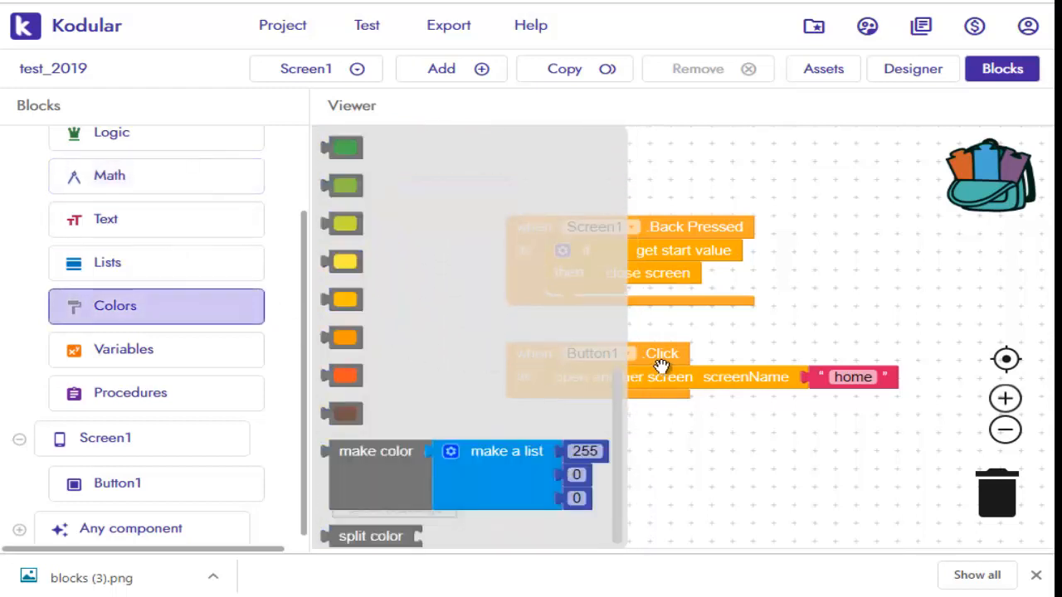
drag(623, 379, 638, 161)
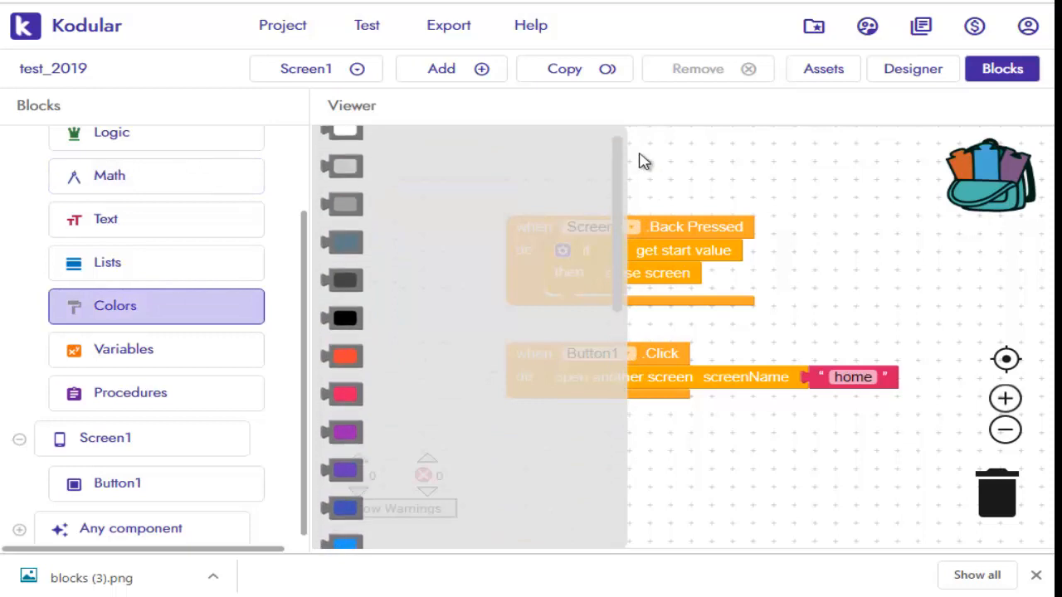
click(503, 191)
click(166, 256)
click(180, 228)
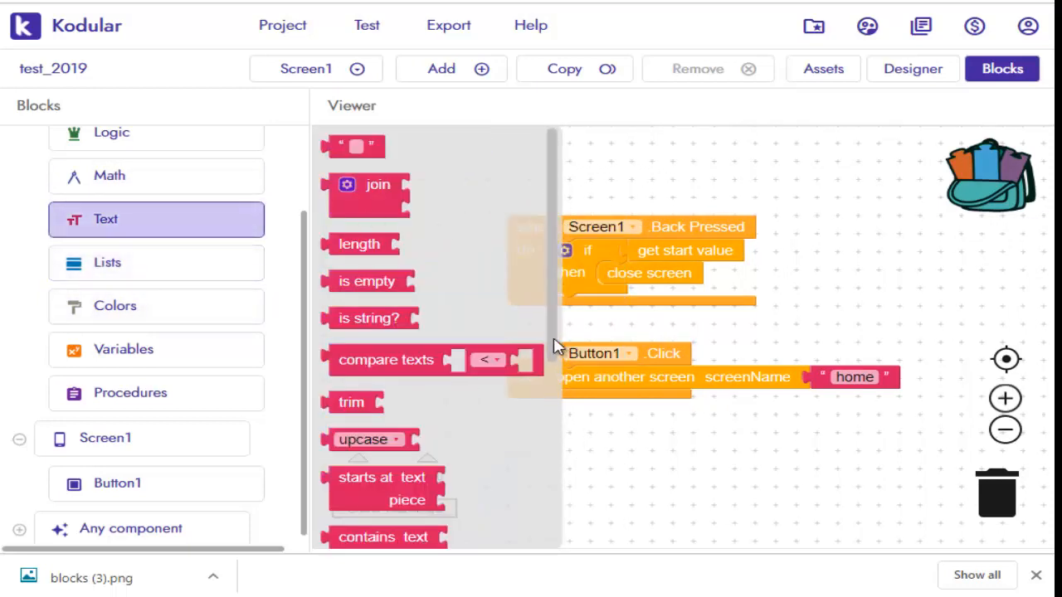
drag(555, 353, 575, 508)
click(657, 455)
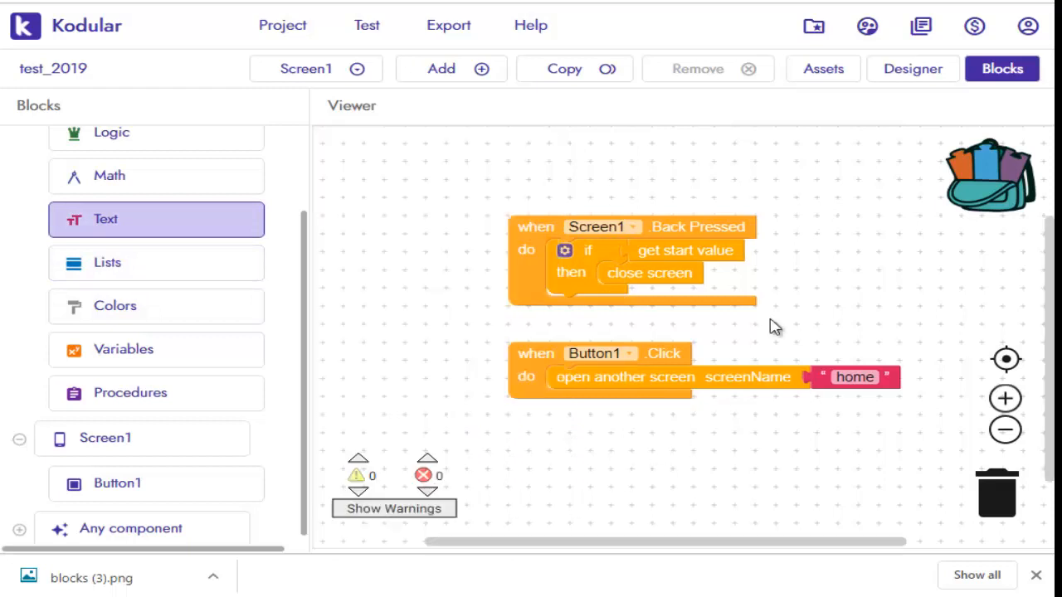
Return to the Designer and review Button1's properties from the text settings up to the background color
click(900, 70)
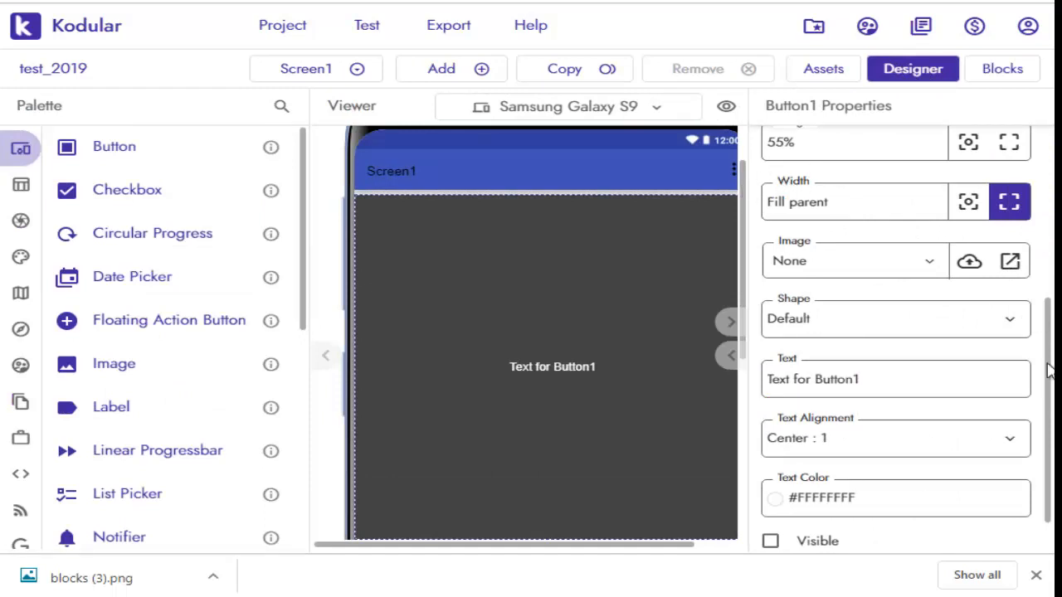
drag(1050, 371, 1054, 185)
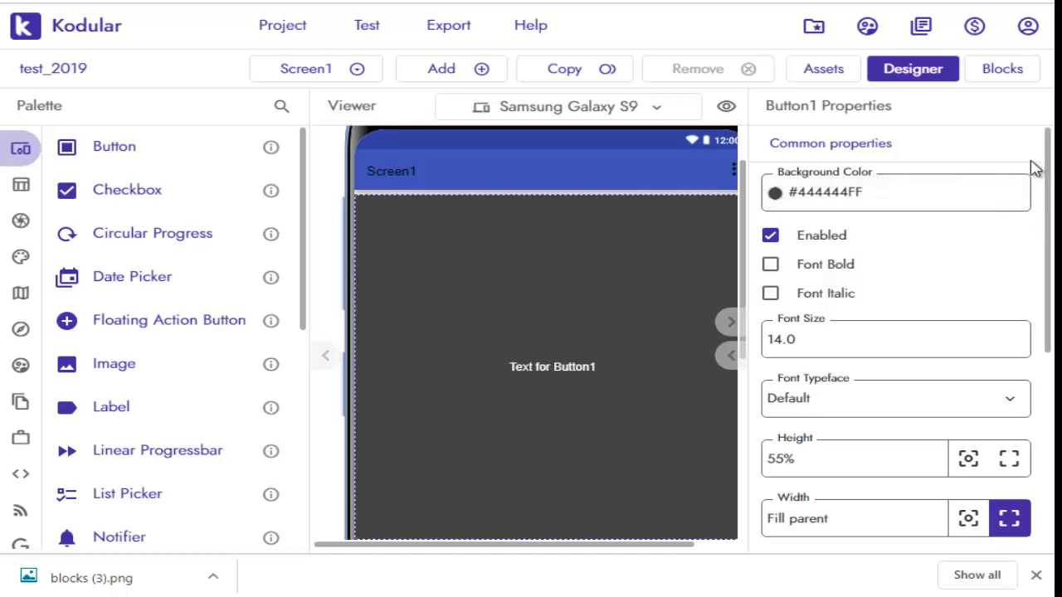
Go to the list of all projects and delete the test_2019 project, confirming with its name test_2019
click(283, 29)
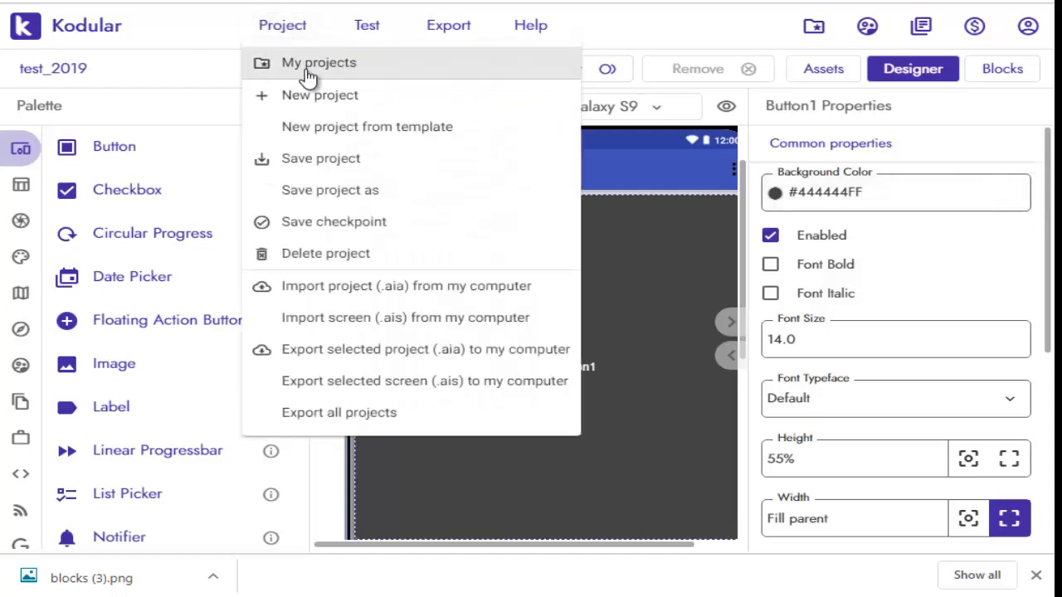
click(309, 73)
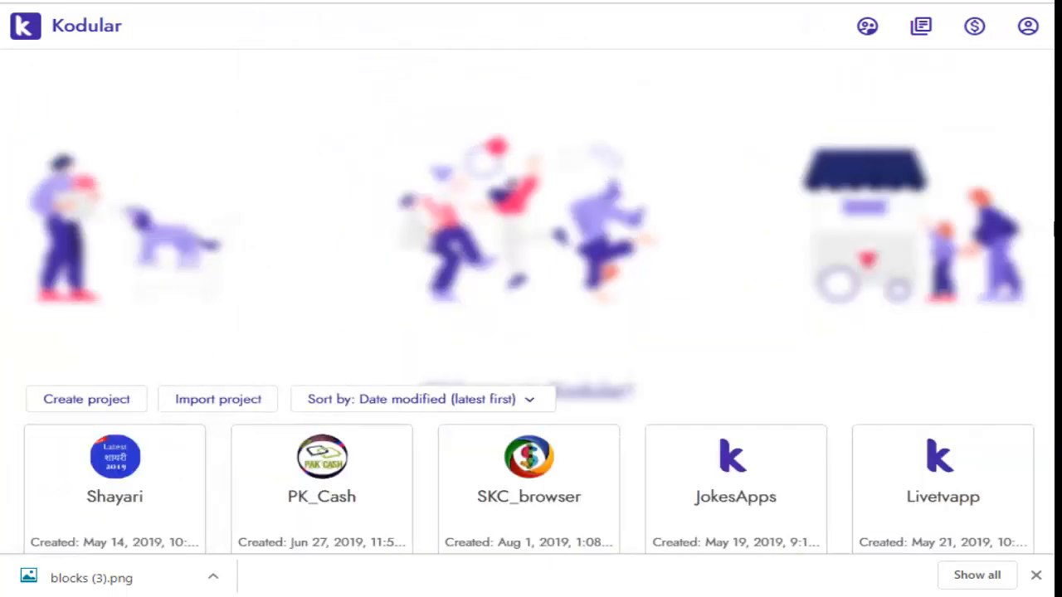
scroll(531, 361, down, 5)
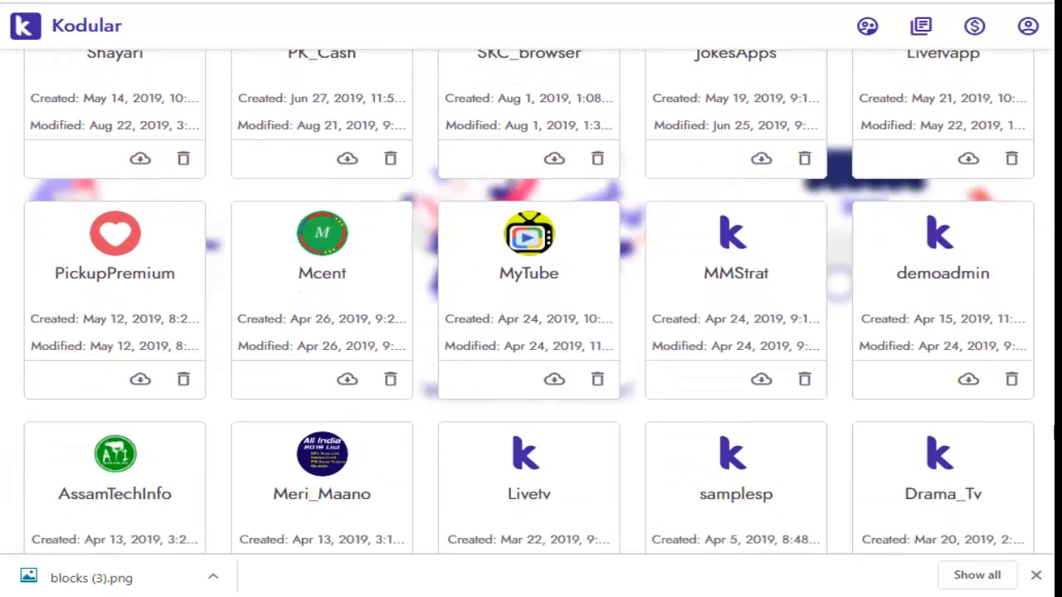
scroll(531, 361, down, 4)
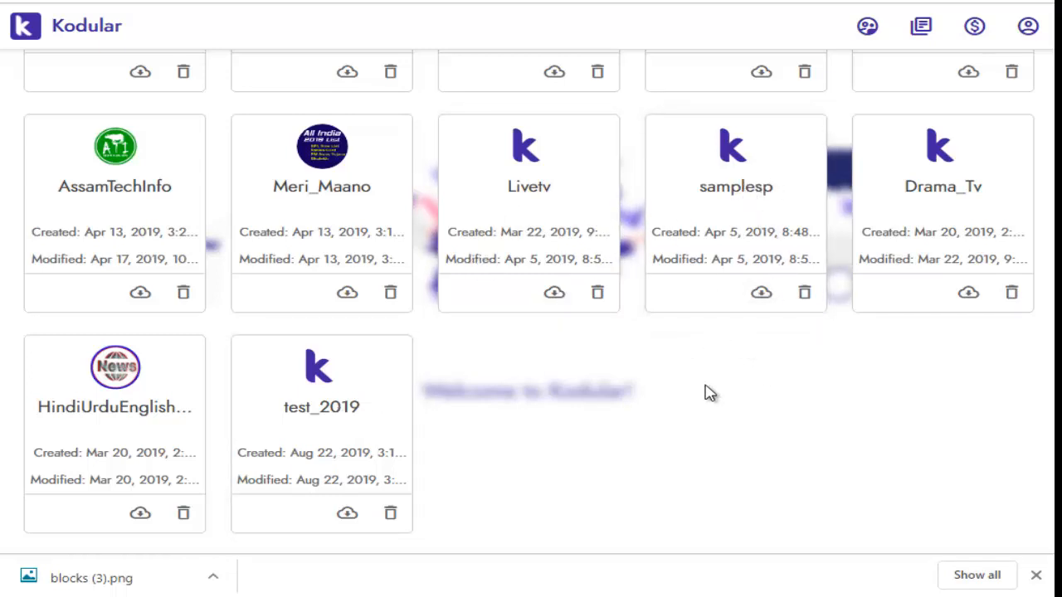
click(390, 512)
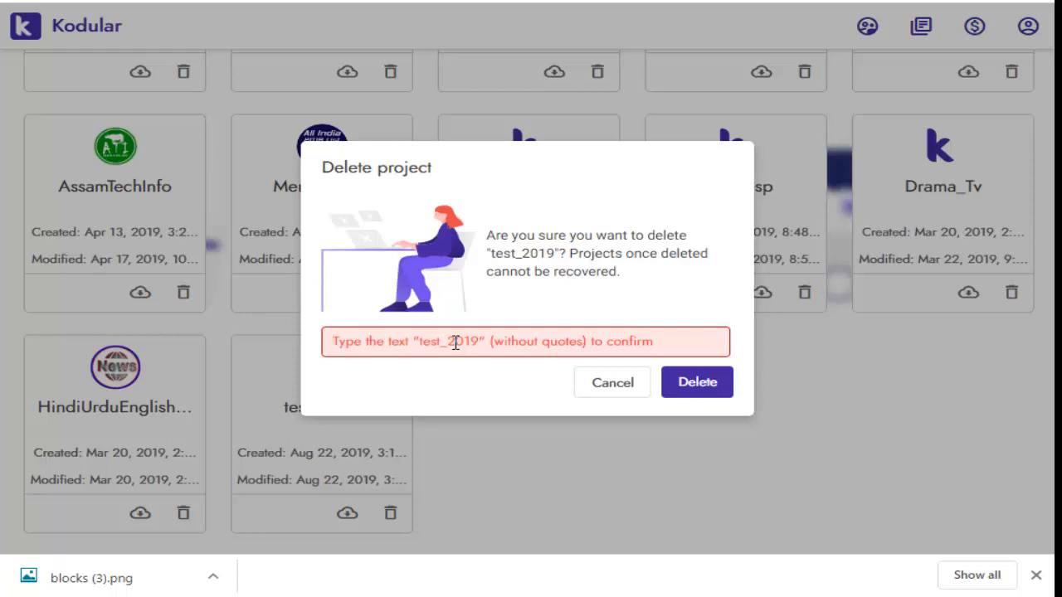
text(test_2019)
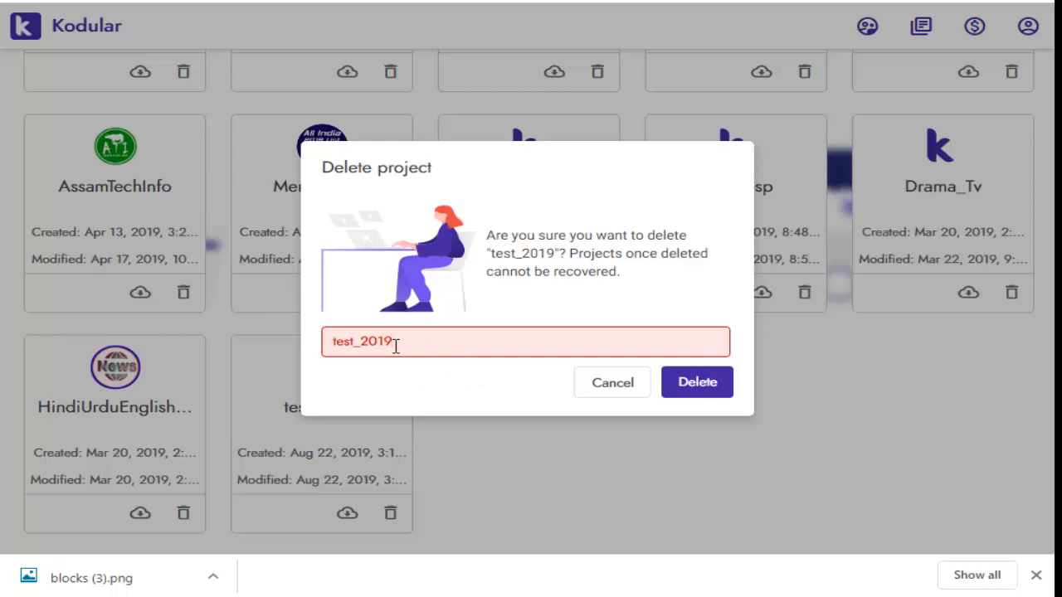
click(707, 385)
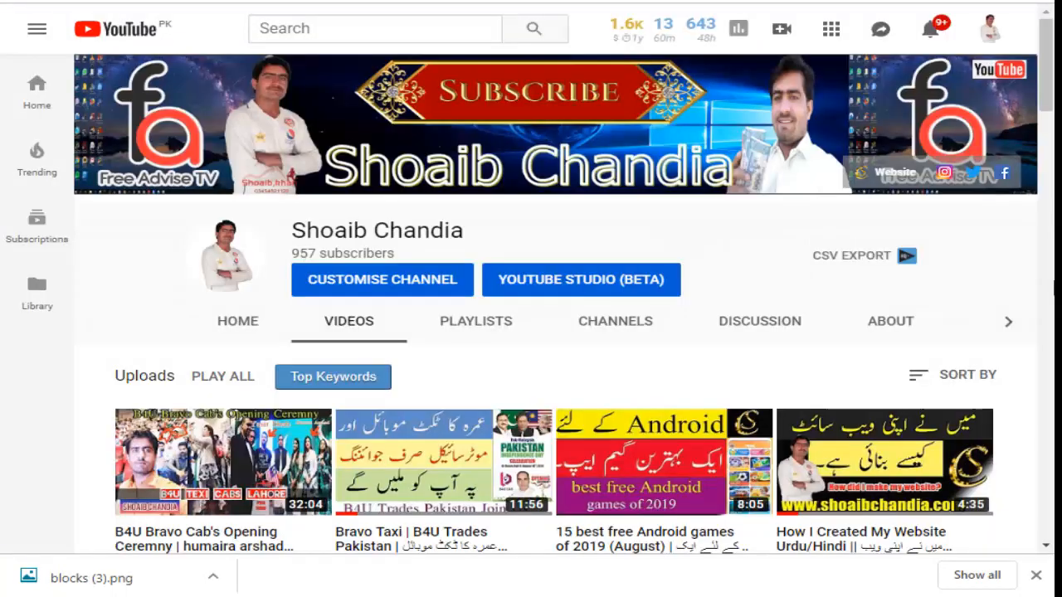
Look through the uploaded videos on the channel's Videos page in YouTube
scroll(1043, 137, down, 5)
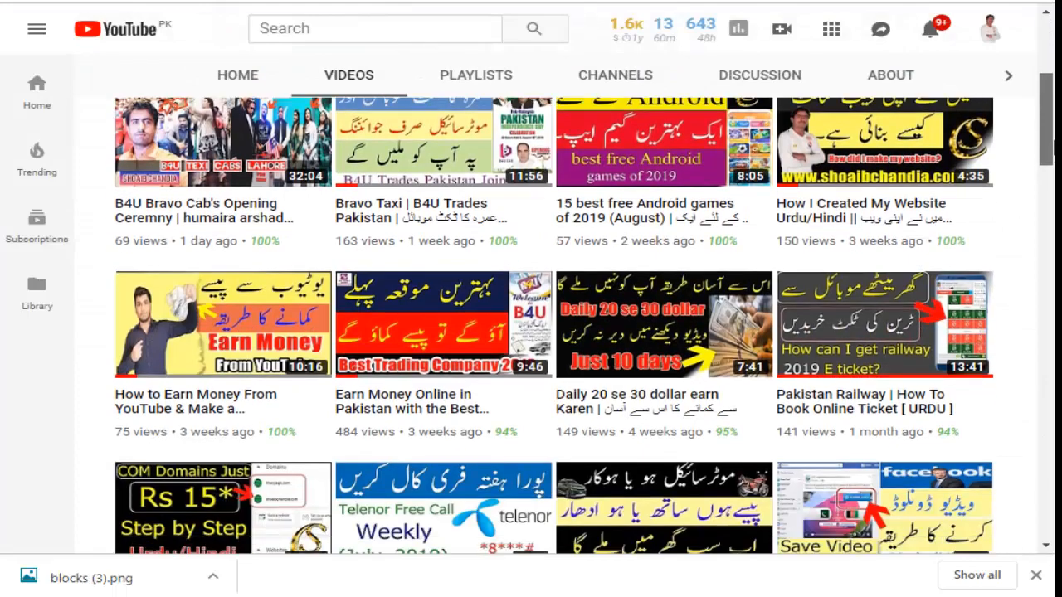
scroll(554, 324, down, 5)
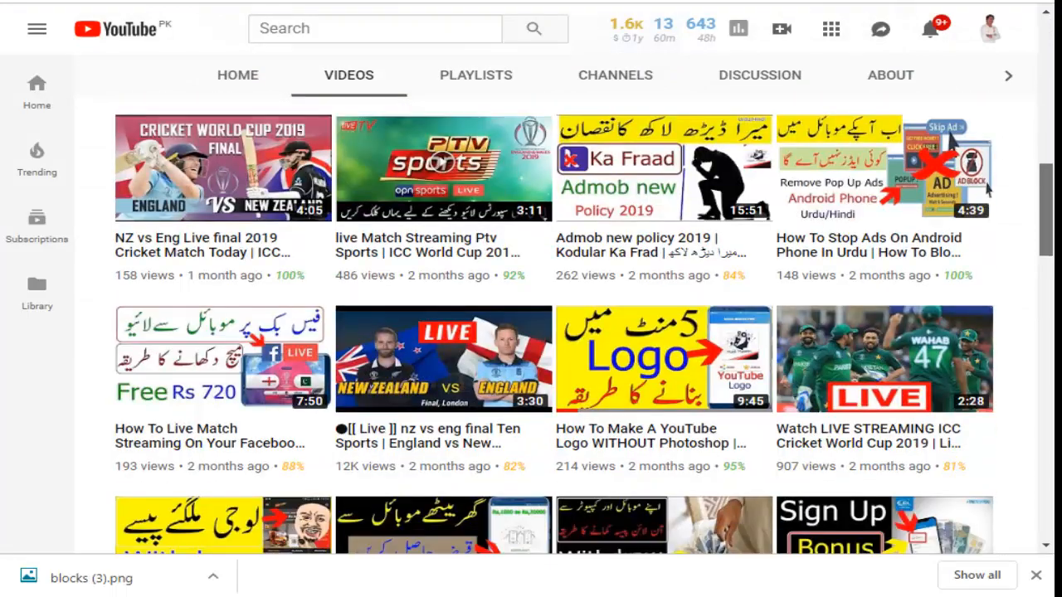
scroll(555, 323, up, 10)
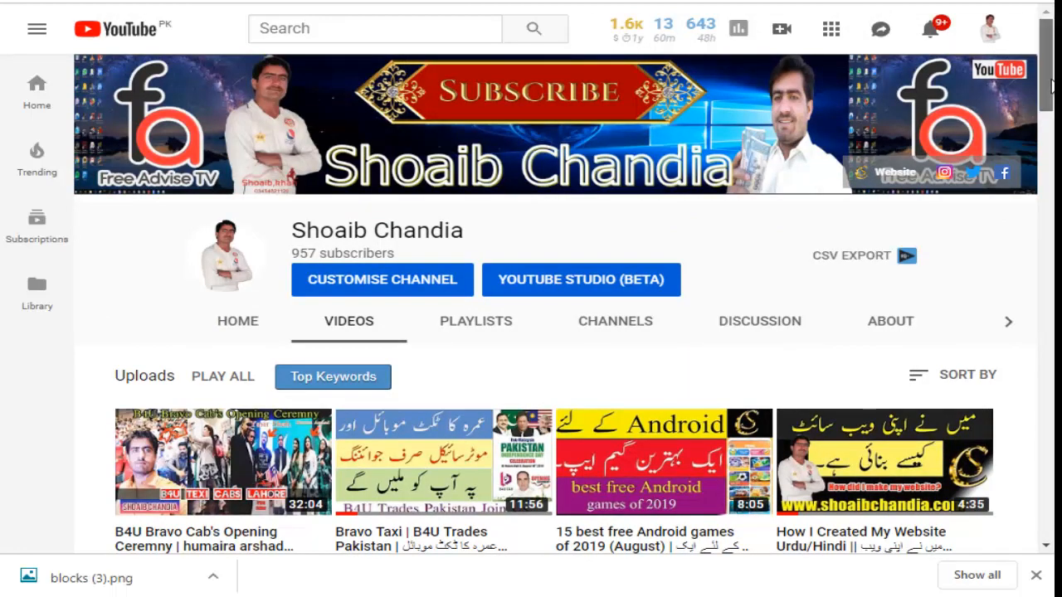
scroll(1052, 85, down, 7)
scroll(1052, 257, down, 5)
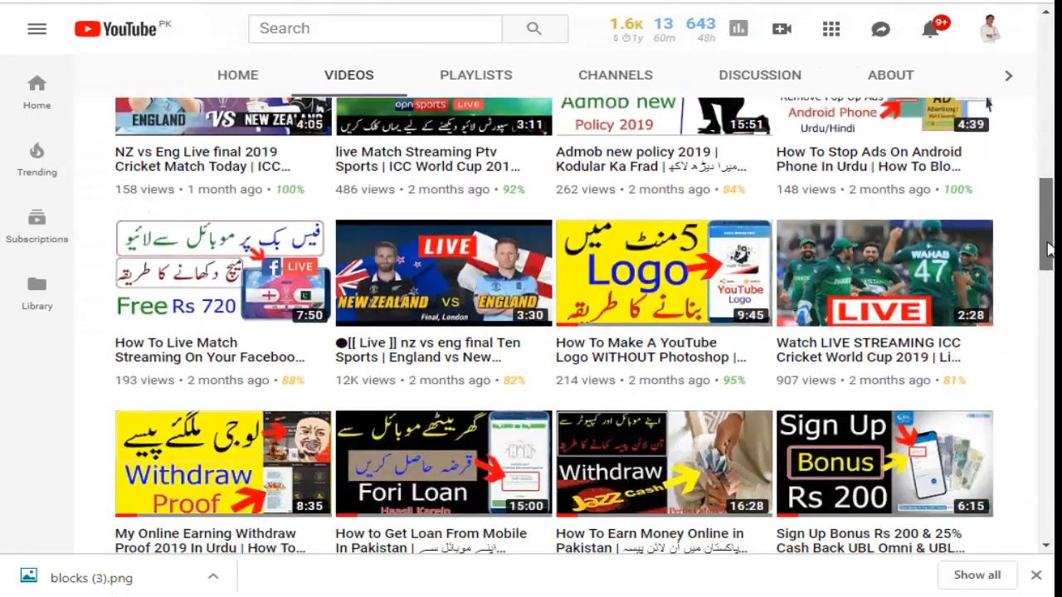